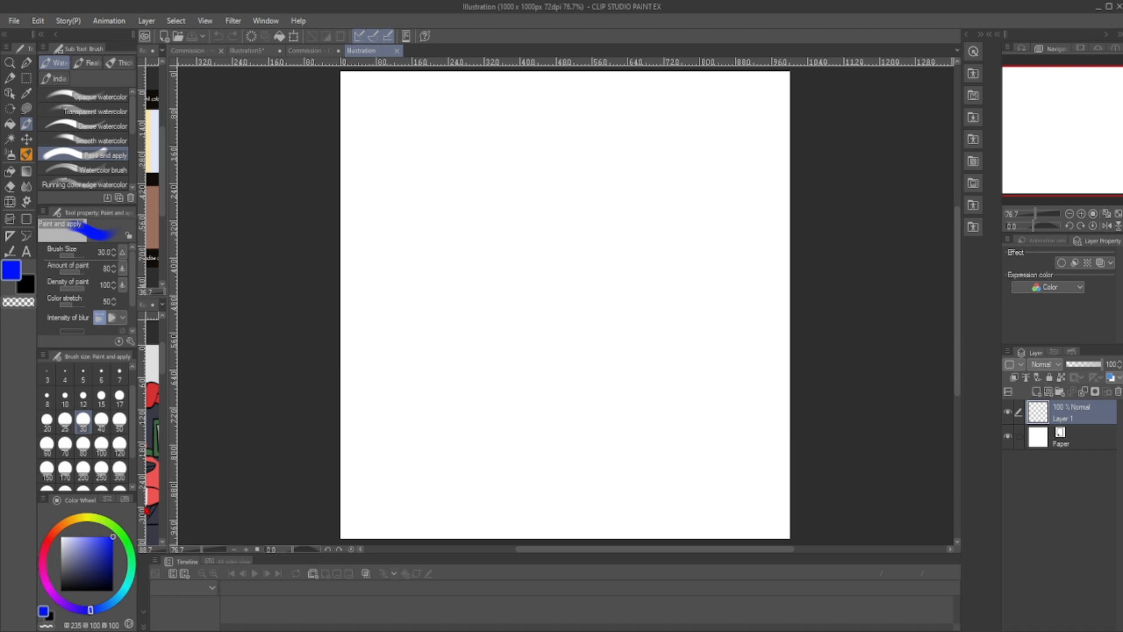
- Switch to the Darker pencil at brush size 10 for sketching
{"action": "left_click", "coordinate": [12, 77]}
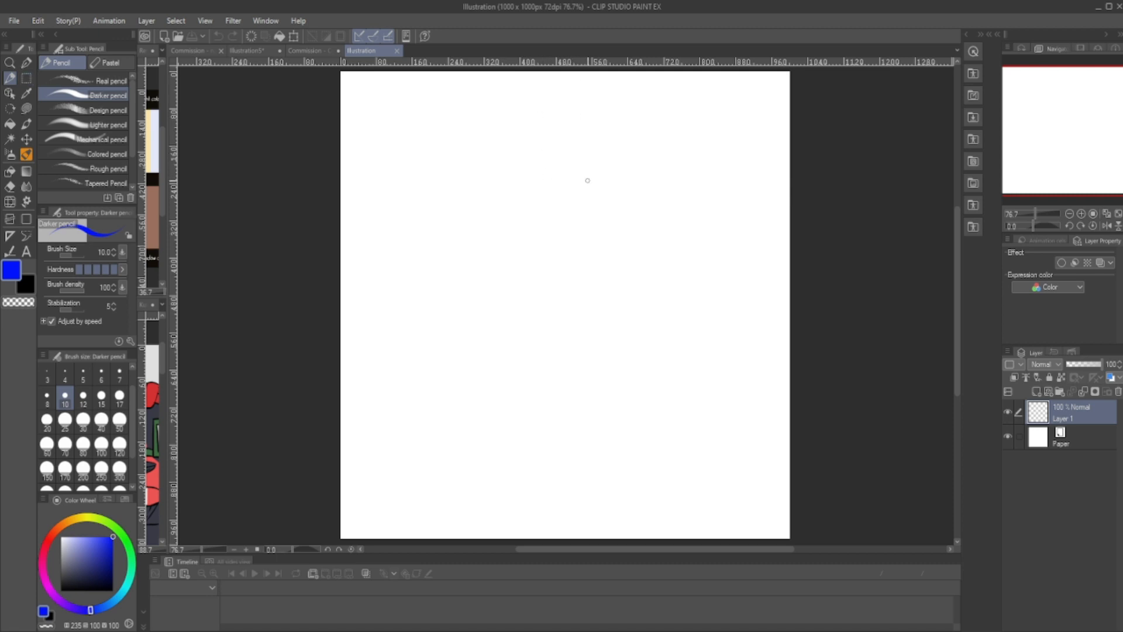
{"action": "left_click_drag", "start_coordinate": [598, 178], "coordinate": [627, 170]}
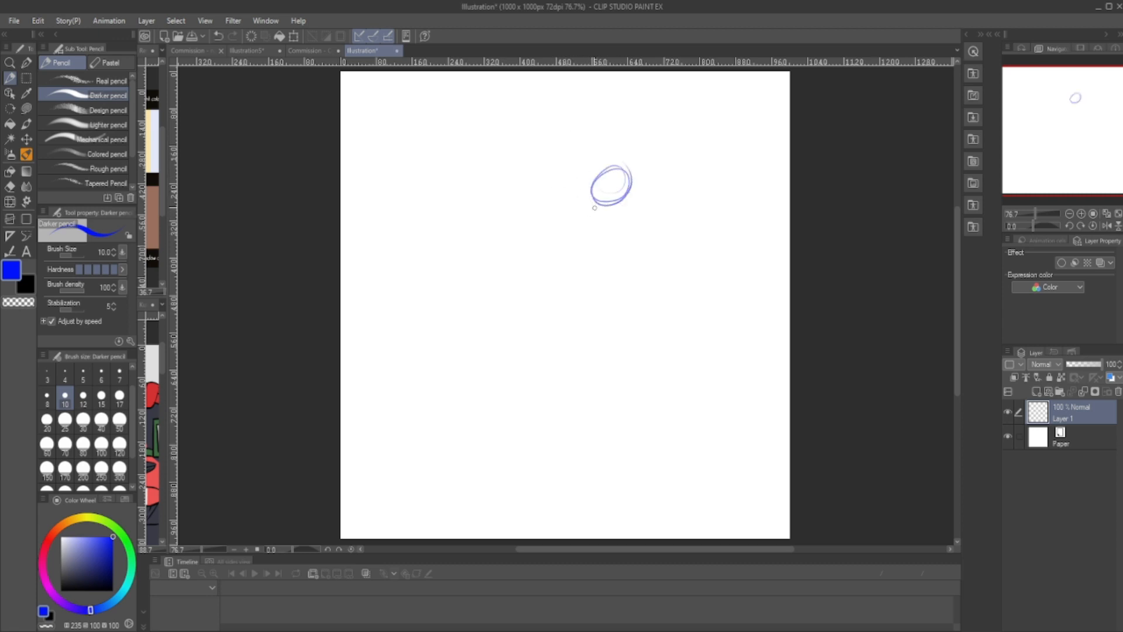
{"action": "left_click_drag", "start_coordinate": [596, 199], "coordinate": [607, 211]}
{"action": "left_click_drag", "start_coordinate": [607, 213], "coordinate": [574, 248]}
{"action": "left_click_drag", "start_coordinate": [592, 233], "coordinate": [557, 261]}
{"action": "mouse_move", "coordinate": [587, 196]}
{"action": "left_mouse_down"}
{"action": "mouse_move", "coordinate": [547, 240]}
{"action": "mouse_move", "coordinate": [557, 258]}
{"action": "mouse_move", "coordinate": [543, 264]}
{"action": "mouse_move", "coordinate": [532, 256]}
{"action": "mouse_move", "coordinate": [545, 234]}
{"action": "mouse_move", "coordinate": [496, 208]}
{"action": "mouse_move", "coordinate": [531, 255]}
{"action": "left_mouse_up"}
{"action": "mouse_move", "coordinate": [497, 199]}
{"action": "left_mouse_down"}
{"action": "mouse_move", "coordinate": [501, 210]}
{"action": "mouse_move", "coordinate": [478, 206]}
{"action": "mouse_move", "coordinate": [501, 211]}
{"action": "left_mouse_up"}
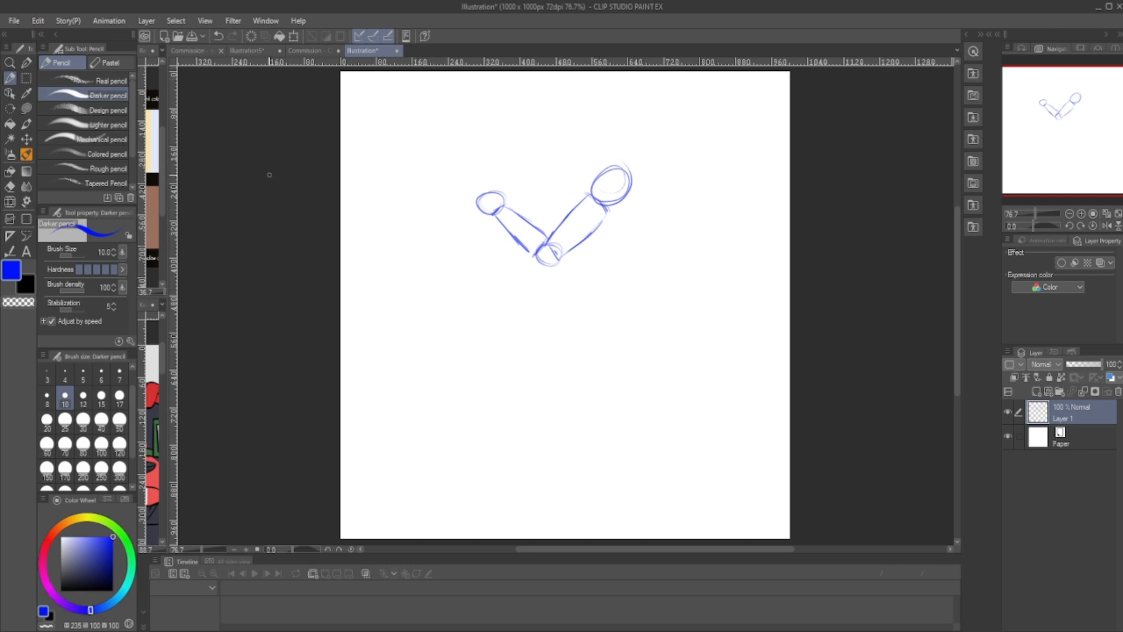
{"action": "key", "text": "Delete"}
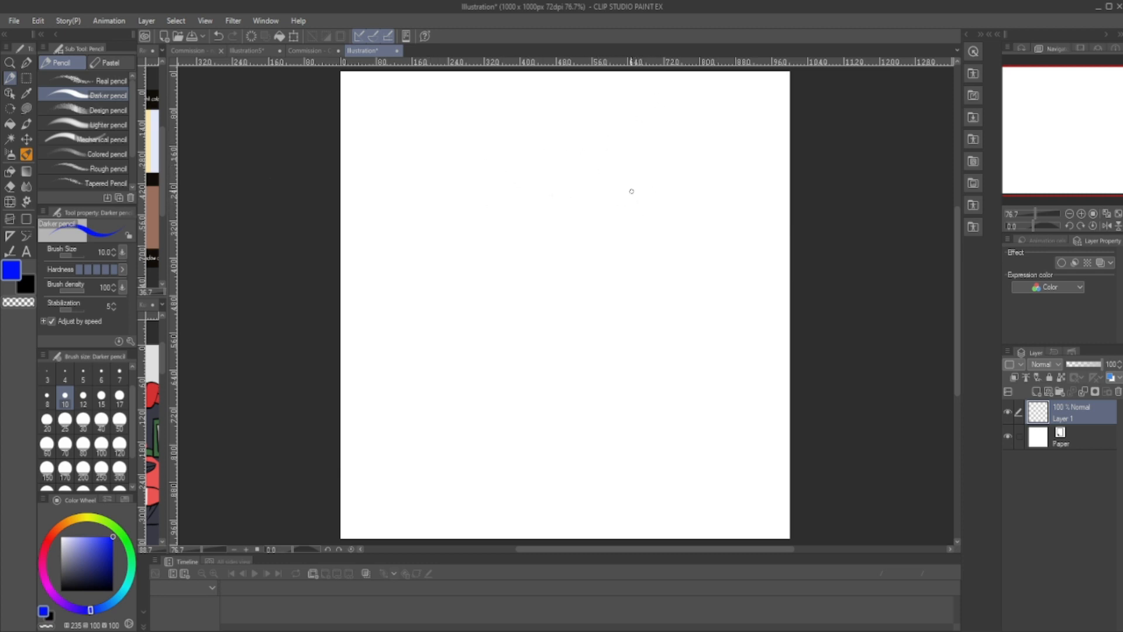
- Sketch a shoulder circle and a smaller wrist circle level with it, joined by a light guideline, with a rough fist above the wrist
{"action": "mouse_move", "coordinate": [636, 220]}
{"action": "left_mouse_down"}
{"action": "mouse_move", "coordinate": [646, 189]}
{"action": "mouse_move", "coordinate": [671, 192]}
{"action": "mouse_move", "coordinate": [662, 188]}
{"action": "mouse_move", "coordinate": [676, 203]}
{"action": "mouse_move", "coordinate": [649, 226]}
{"action": "left_mouse_up"}
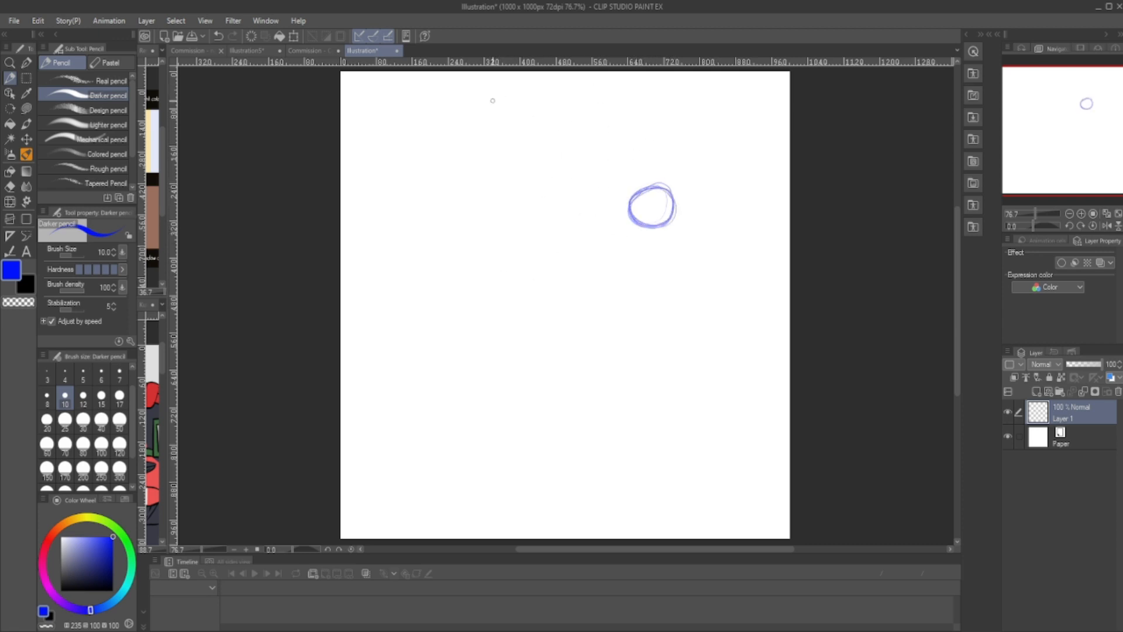
{"action": "mouse_move", "coordinate": [499, 199]}
{"action": "left_mouse_down"}
{"action": "mouse_move", "coordinate": [510, 213]}
{"action": "mouse_move", "coordinate": [524, 193]}
{"action": "left_mouse_up"}
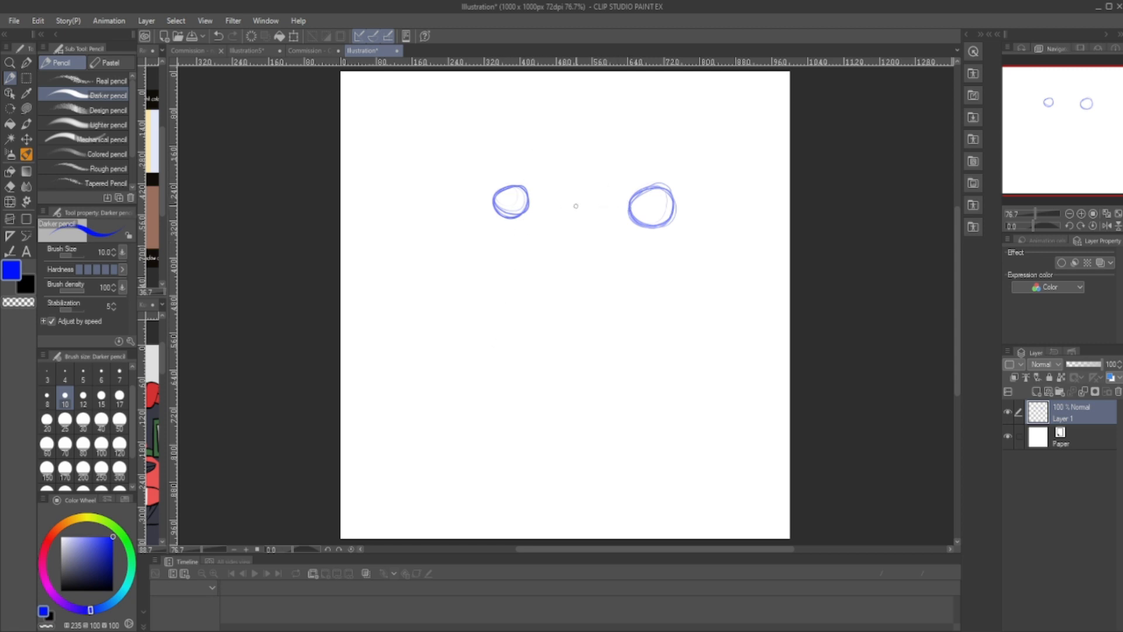
{"action": "left_click_drag", "start_coordinate": [542, 205], "coordinate": [530, 207]}
{"action": "mouse_move", "coordinate": [530, 202]}
{"action": "left_mouse_down"}
{"action": "mouse_move", "coordinate": [517, 150]}
{"action": "mouse_move", "coordinate": [495, 153]}
{"action": "mouse_move", "coordinate": [472, 190]}
{"action": "mouse_move", "coordinate": [496, 211]}
{"action": "left_mouse_up"}
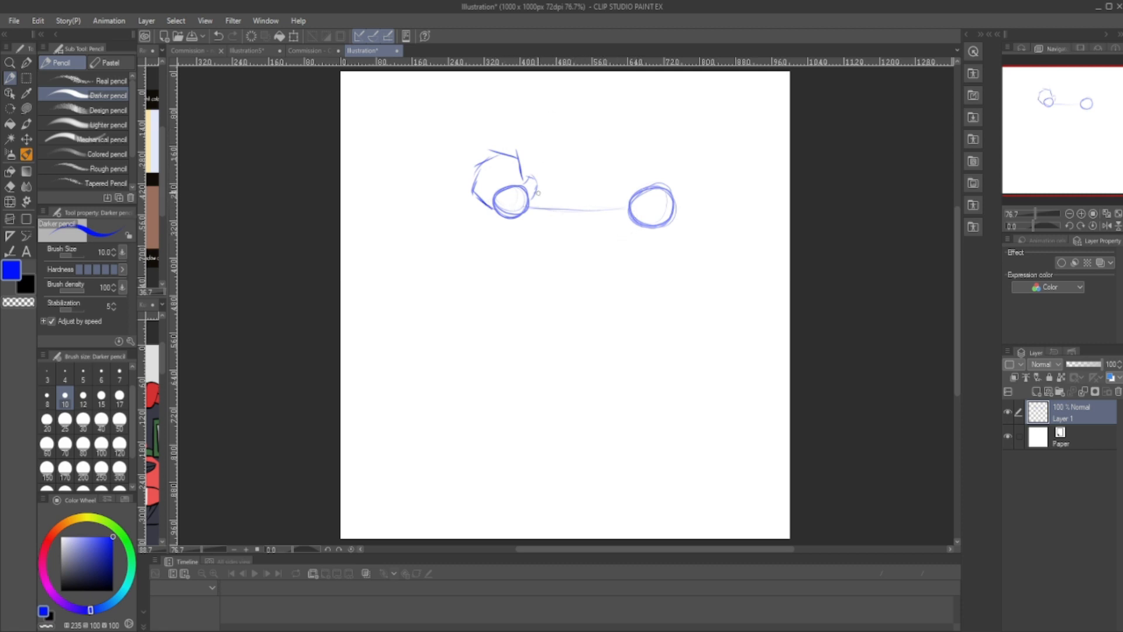
- Mark the guideline's midpoint, draw an elbow circle below it, and connect the elbow to the shoulder and wrist with straight lines
{"action": "left_click", "coordinate": [578, 209]}
{"action": "mouse_move", "coordinate": [579, 274]}
{"action": "left_mouse_down"}
{"action": "mouse_move", "coordinate": [560, 296]}
{"action": "mouse_move", "coordinate": [586, 276]}
{"action": "left_mouse_up"}
{"action": "left_click_drag", "start_coordinate": [637, 229], "coordinate": [583, 282]}
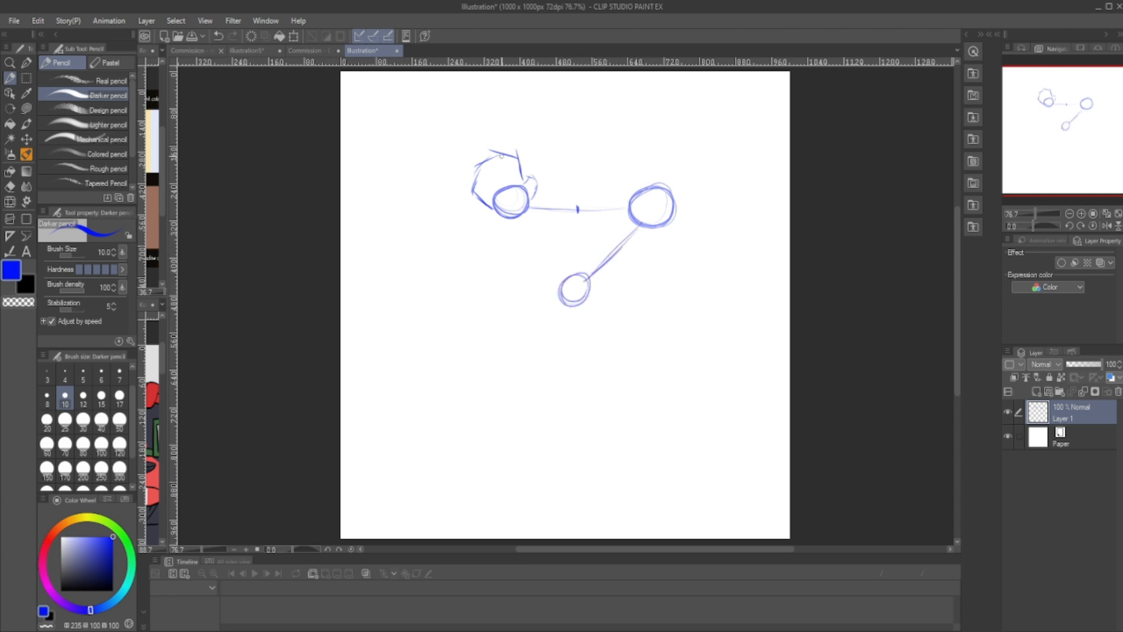
{"action": "left_click_drag", "start_coordinate": [520, 217], "coordinate": [564, 282]}
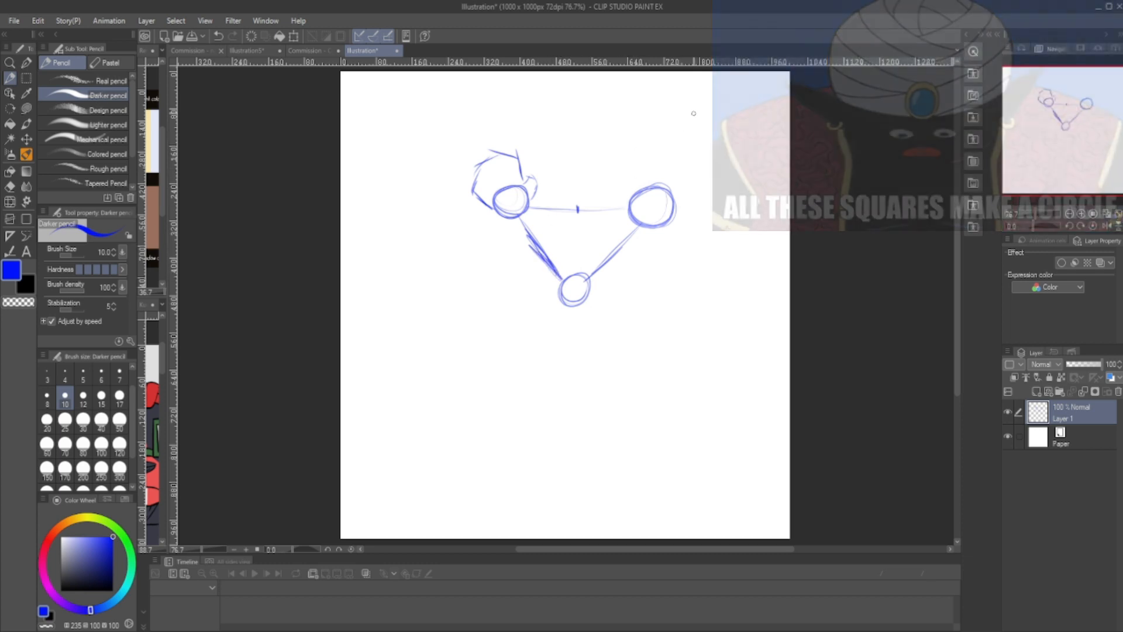
- Outline the bent arm's shoulder with angular strokes and draw the curved upper contours of upper arm and forearm meeting at the elbow
{"action": "mouse_move", "coordinate": [680, 194]}
{"action": "left_mouse_down"}
{"action": "mouse_move", "coordinate": [652, 183]}
{"action": "mouse_move", "coordinate": [625, 205]}
{"action": "mouse_move", "coordinate": [622, 215]}
{"action": "mouse_move", "coordinate": [664, 229]}
{"action": "mouse_move", "coordinate": [632, 223]}
{"action": "mouse_move", "coordinate": [666, 229]}
{"action": "mouse_move", "coordinate": [685, 205]}
{"action": "mouse_move", "coordinate": [665, 227]}
{"action": "mouse_move", "coordinate": [628, 222]}
{"action": "mouse_move", "coordinate": [622, 209]}
{"action": "mouse_move", "coordinate": [619, 220]}
{"action": "left_mouse_up"}
{"action": "left_click_drag", "start_coordinate": [620, 212], "coordinate": [630, 224]}
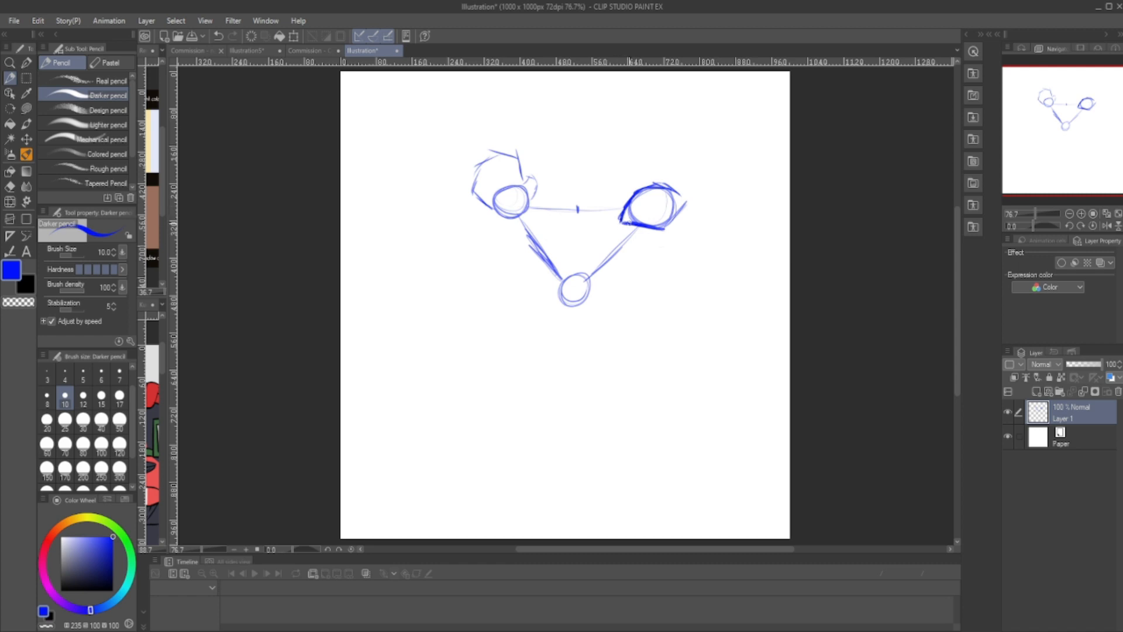
{"action": "mouse_move", "coordinate": [620, 224]}
{"action": "left_mouse_down"}
{"action": "mouse_move", "coordinate": [593, 242]}
{"action": "mouse_move", "coordinate": [578, 274]}
{"action": "left_mouse_up"}
{"action": "left_click_drag", "start_coordinate": [622, 222], "coordinate": [580, 264]}
{"action": "mouse_move", "coordinate": [530, 213]}
{"action": "left_mouse_down"}
{"action": "mouse_move", "coordinate": [562, 249]}
{"action": "mouse_move", "coordinate": [571, 284]}
{"action": "mouse_move", "coordinate": [531, 215]}
{"action": "left_mouse_up"}
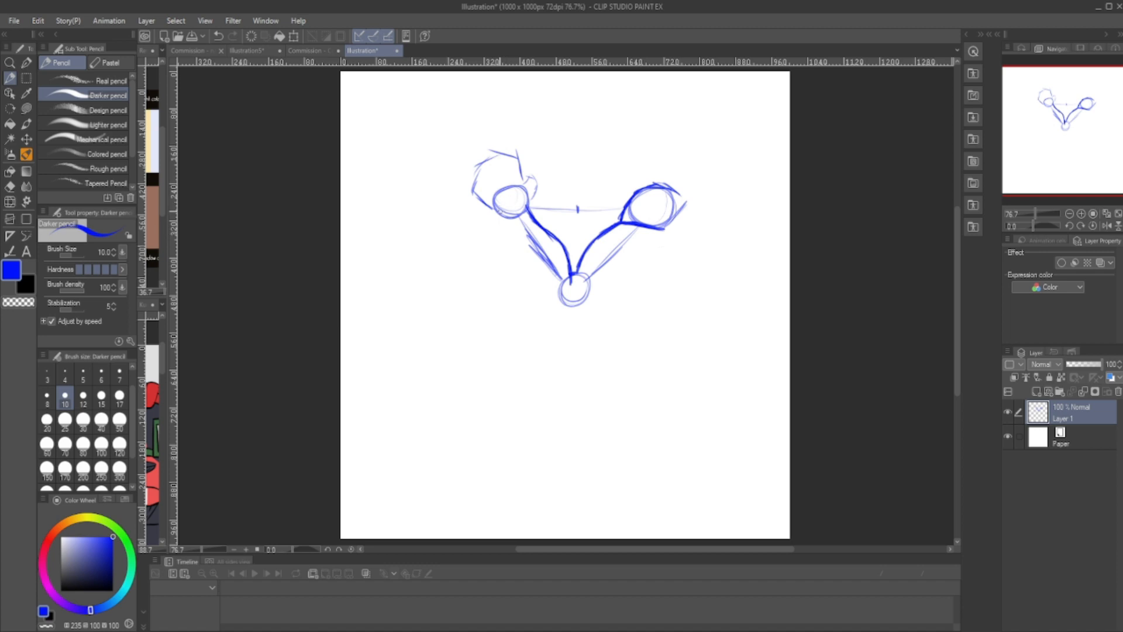
- Draw the bent forearm's outer contour from the wrist and rework the inner elbow crease into a sharper V
{"action": "left_click_drag", "start_coordinate": [502, 214], "coordinate": [544, 301]}
{"action": "left_click_drag", "start_coordinate": [520, 262], "coordinate": [548, 307]}
{"action": "left_click_drag", "start_coordinate": [500, 212], "coordinate": [545, 301]}
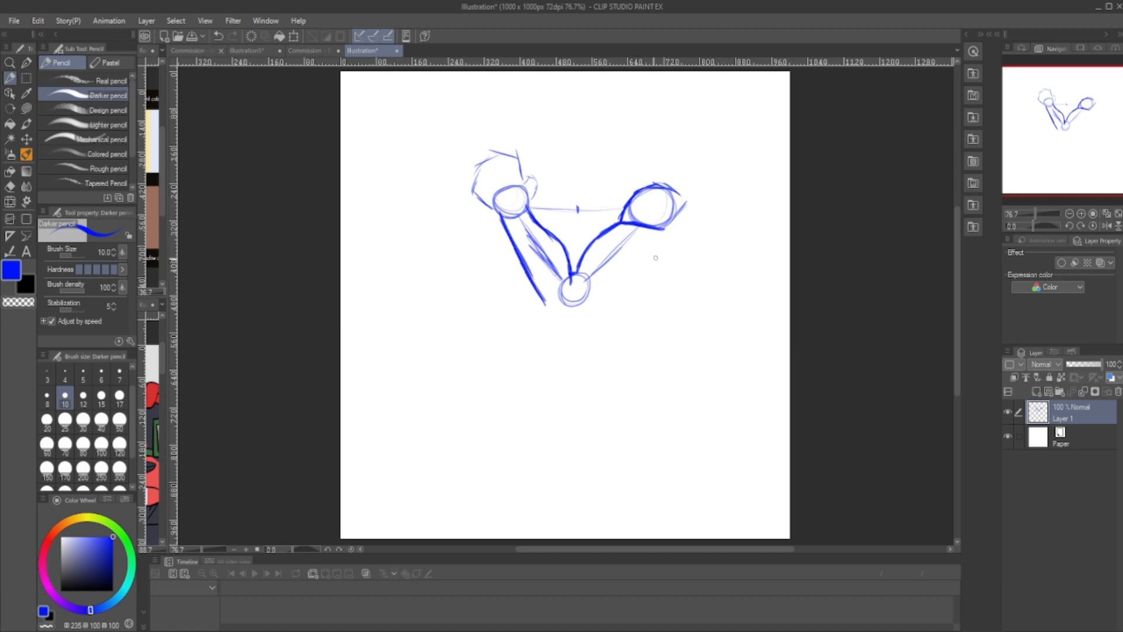
{"action": "left_click_drag", "start_coordinate": [571, 274], "coordinate": [579, 283]}
{"action": "key", "text": "e"}
{"action": "key", "text": "p"}
{"action": "mouse_move", "coordinate": [526, 205]}
{"action": "left_mouse_down"}
{"action": "mouse_move", "coordinate": [568, 255]}
{"action": "mouse_move", "coordinate": [578, 291]}
{"action": "left_mouse_up"}
- Draw the upper arm's underside down to the elbow tip, join it to the forearm's outer contour, and extend the shoulder edge
{"action": "mouse_move", "coordinate": [667, 253]}
{"action": "left_mouse_down"}
{"action": "mouse_move", "coordinate": [641, 275]}
{"action": "mouse_move", "coordinate": [665, 256]}
{"action": "mouse_move", "coordinate": [627, 281]}
{"action": "left_mouse_up"}
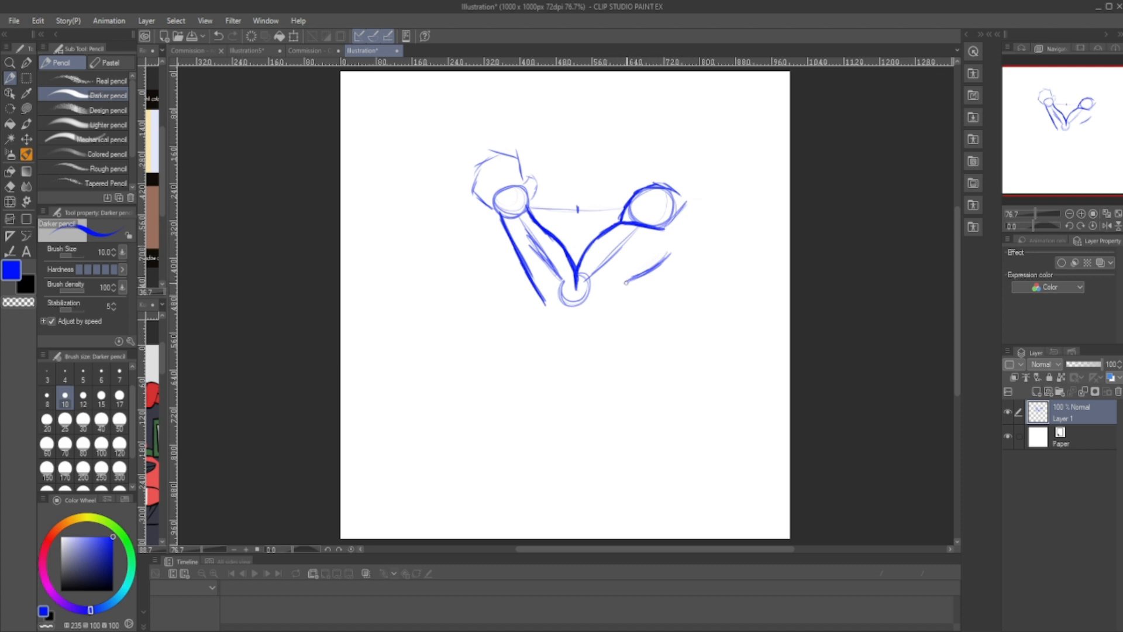
{"action": "left_click_drag", "start_coordinate": [628, 282], "coordinate": [578, 315]}
{"action": "left_click_drag", "start_coordinate": [587, 306], "coordinate": [572, 317]}
{"action": "left_click_drag", "start_coordinate": [507, 230], "coordinate": [571, 317]}
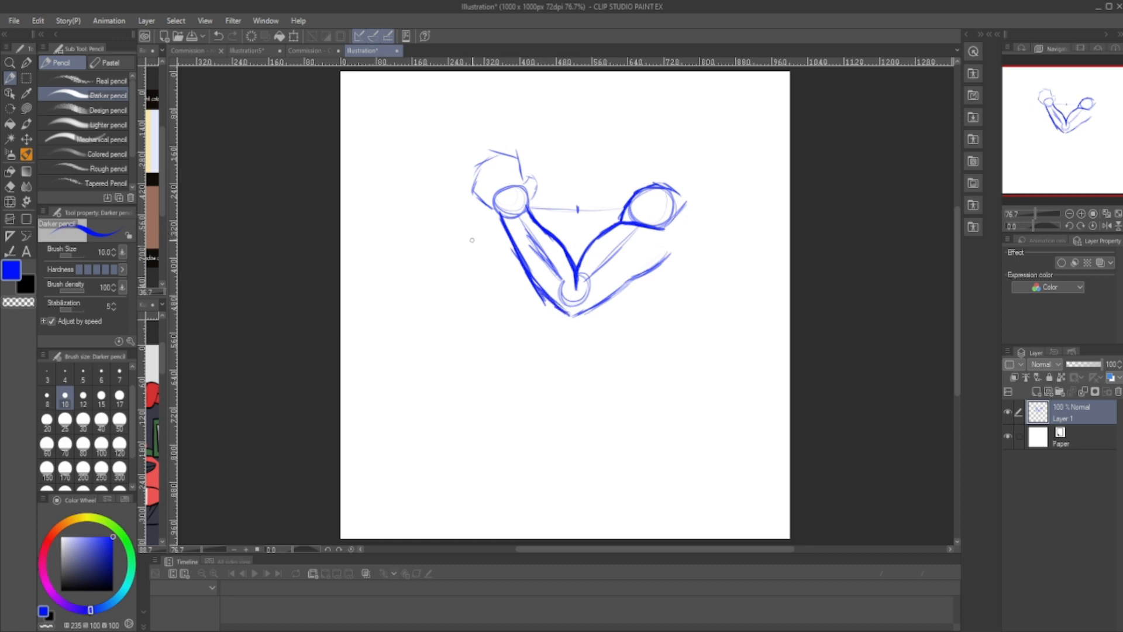
{"action": "left_click_drag", "start_coordinate": [671, 187], "coordinate": [690, 197]}
- Start a straight arm at the canvas's lower left with an angular shoulder, a cylindrical upper arm and an elbow circle
{"action": "mouse_move", "coordinate": [423, 330]}
{"action": "left_mouse_down"}
{"action": "mouse_move", "coordinate": [388, 316]}
{"action": "mouse_move", "coordinate": [436, 334]}
{"action": "mouse_move", "coordinate": [387, 306]}
{"action": "mouse_move", "coordinate": [435, 299]}
{"action": "mouse_move", "coordinate": [441, 330]}
{"action": "mouse_move", "coordinate": [407, 295]}
{"action": "mouse_move", "coordinate": [391, 301]}
{"action": "mouse_move", "coordinate": [416, 293]}
{"action": "mouse_move", "coordinate": [433, 325]}
{"action": "mouse_move", "coordinate": [392, 331]}
{"action": "mouse_move", "coordinate": [407, 341]}
{"action": "mouse_move", "coordinate": [444, 333]}
{"action": "mouse_move", "coordinate": [431, 303]}
{"action": "mouse_move", "coordinate": [392, 309]}
{"action": "mouse_move", "coordinate": [405, 338]}
{"action": "mouse_move", "coordinate": [443, 335]}
{"action": "left_mouse_up"}
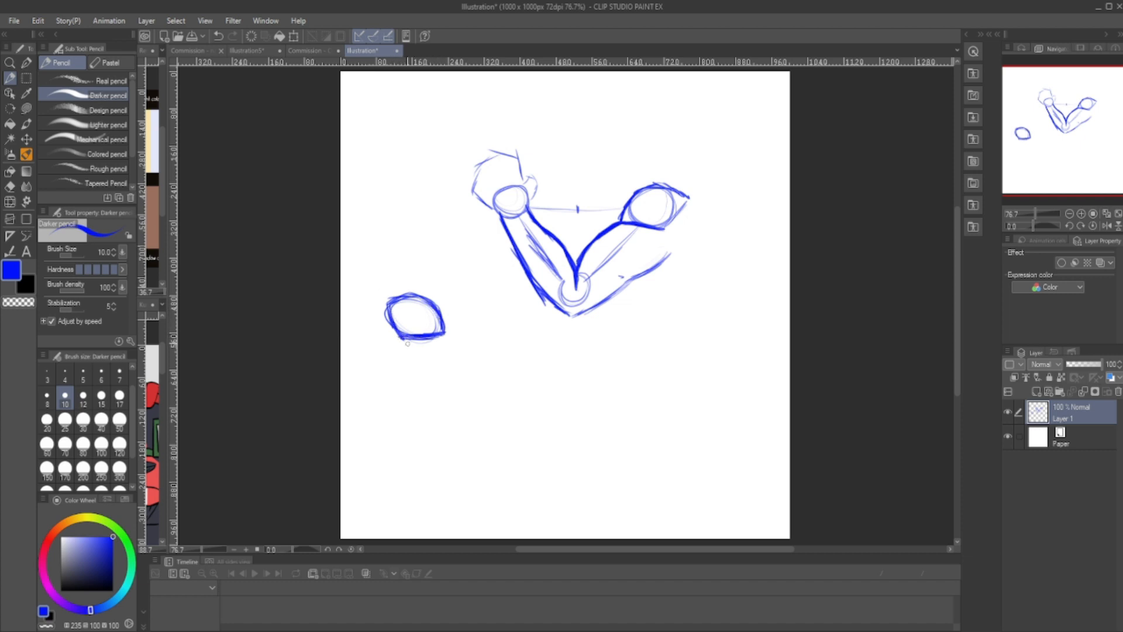
{"action": "mouse_move", "coordinate": [385, 303]}
{"action": "left_mouse_down"}
{"action": "mouse_move", "coordinate": [438, 309]}
{"action": "mouse_move", "coordinate": [446, 331]}
{"action": "mouse_move", "coordinate": [442, 309]}
{"action": "mouse_move", "coordinate": [396, 297]}
{"action": "mouse_move", "coordinate": [403, 338]}
{"action": "mouse_move", "coordinate": [443, 333]}
{"action": "left_mouse_up"}
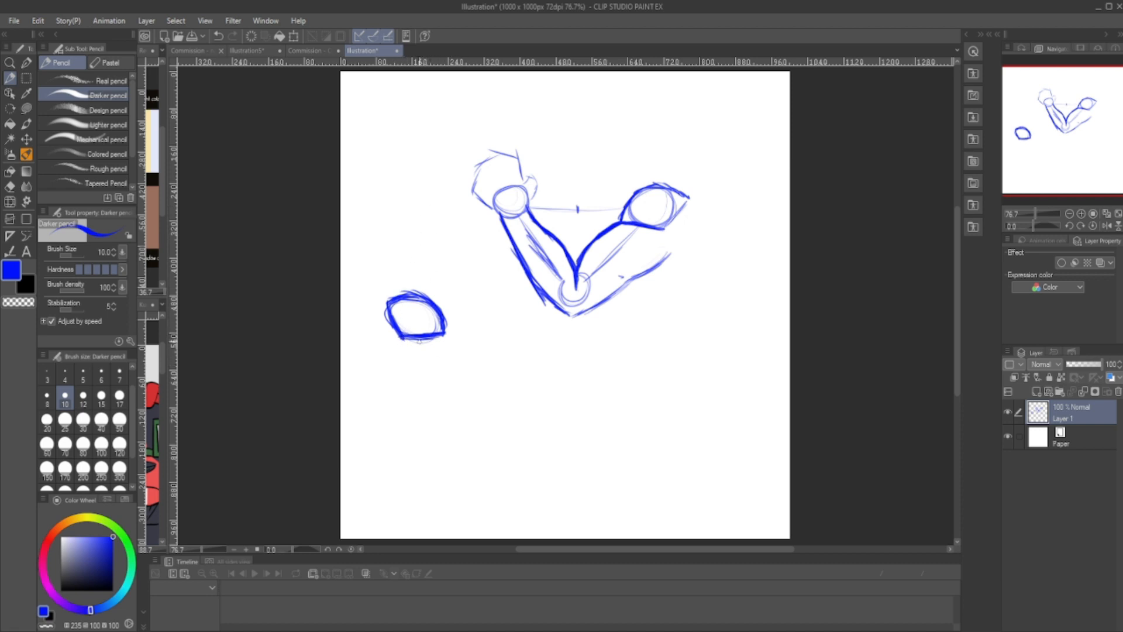
{"action": "mouse_move", "coordinate": [445, 336]}
{"action": "left_mouse_down"}
{"action": "mouse_move", "coordinate": [477, 374]}
{"action": "mouse_move", "coordinate": [412, 350]}
{"action": "mouse_move", "coordinate": [417, 374]}
{"action": "mouse_move", "coordinate": [456, 411]}
{"action": "mouse_move", "coordinate": [480, 375]}
{"action": "mouse_move", "coordinate": [489, 398]}
{"action": "left_mouse_up"}
{"action": "mouse_move", "coordinate": [415, 352]}
{"action": "left_mouse_down"}
{"action": "mouse_move", "coordinate": [461, 410]}
{"action": "mouse_move", "coordinate": [490, 387]}
{"action": "left_mouse_up"}
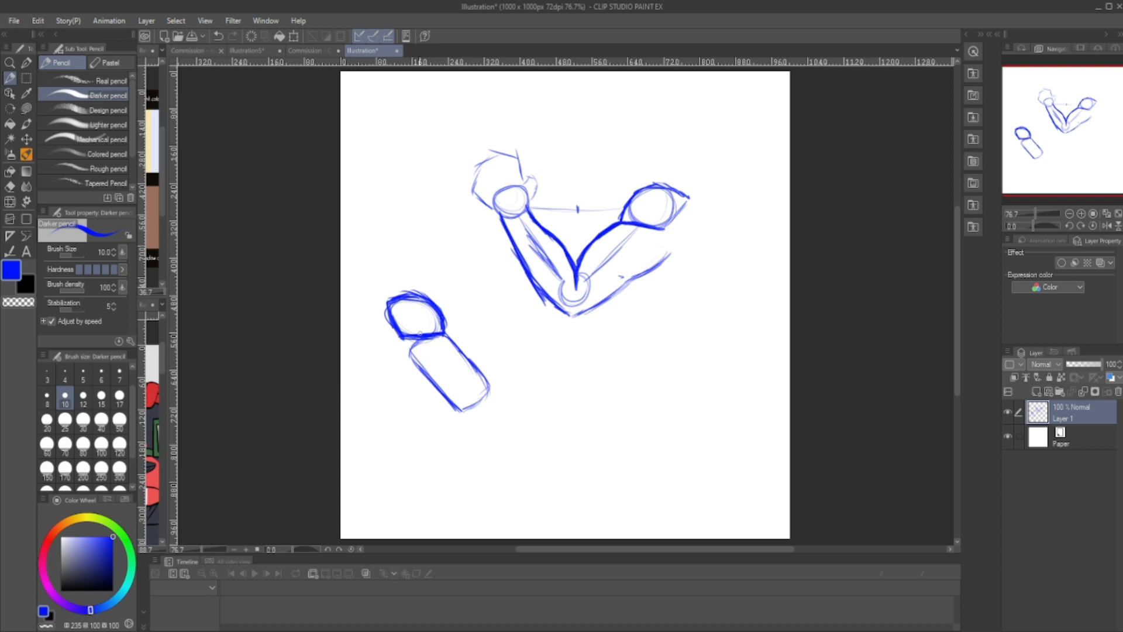
{"action": "mouse_move", "coordinate": [482, 388]}
{"action": "left_mouse_down"}
{"action": "mouse_move", "coordinate": [462, 409]}
{"action": "mouse_move", "coordinate": [497, 395]}
{"action": "mouse_move", "coordinate": [474, 424]}
{"action": "mouse_move", "coordinate": [464, 401]}
{"action": "left_mouse_up"}
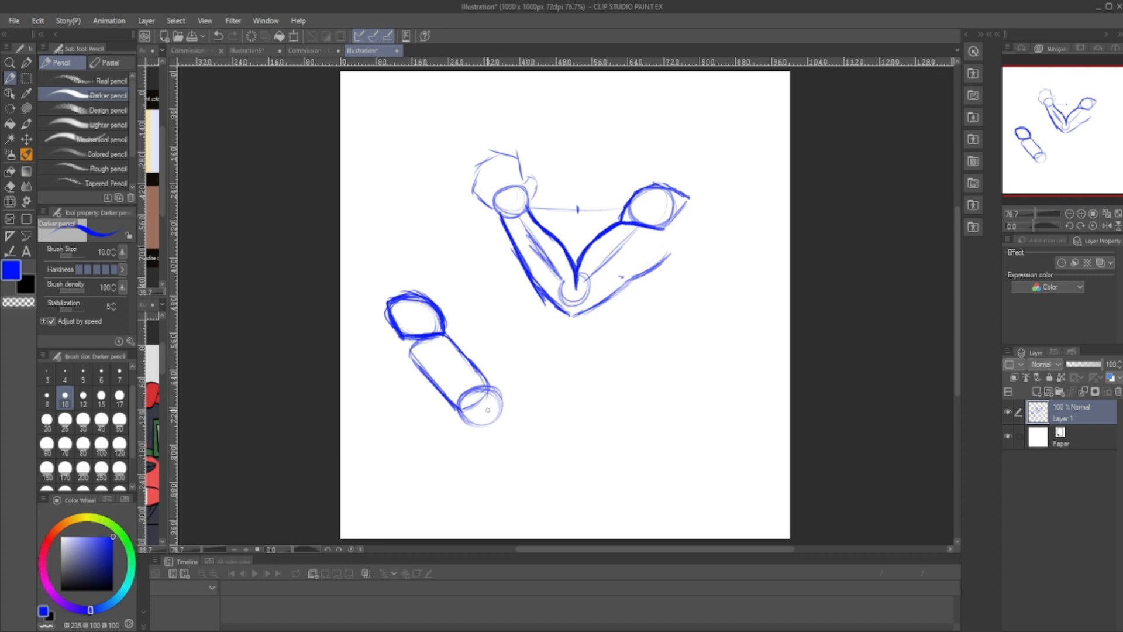
- Sketch the straight arm's tapered forearm cylinder below the elbow and end it with a wrist circle
{"action": "left_click_drag", "start_coordinate": [496, 426], "coordinate": [528, 465]}
{"action": "mouse_move", "coordinate": [506, 406]}
{"action": "left_mouse_down"}
{"action": "mouse_move", "coordinate": [473, 436]}
{"action": "mouse_move", "coordinate": [543, 492]}
{"action": "left_mouse_up"}
{"action": "mouse_move", "coordinate": [498, 405]}
{"action": "left_mouse_down"}
{"action": "mouse_move", "coordinate": [555, 465]}
{"action": "mouse_move", "coordinate": [559, 477]}
{"action": "mouse_move", "coordinate": [541, 487]}
{"action": "mouse_move", "coordinate": [566, 477]}
{"action": "mouse_move", "coordinate": [544, 502]}
{"action": "mouse_move", "coordinate": [573, 492]}
{"action": "mouse_move", "coordinate": [558, 504]}
{"action": "left_mouse_up"}
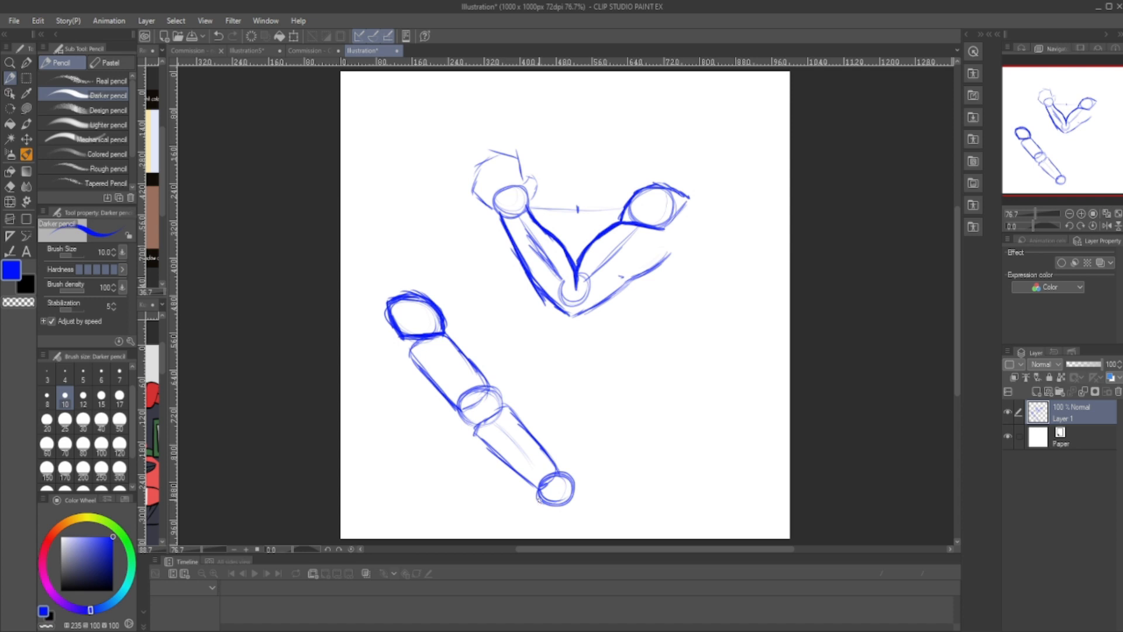
- Sketch the hand below the wrist circle with a palm block, thumb, small knuckle circles and finger lines
{"action": "left_click_drag", "start_coordinate": [538, 496], "coordinate": [540, 522]}
{"action": "left_click_drag", "start_coordinate": [564, 474], "coordinate": [606, 506]}
{"action": "mouse_move", "coordinate": [541, 524]}
{"action": "left_mouse_down"}
{"action": "mouse_move", "coordinate": [572, 527]}
{"action": "mouse_move", "coordinate": [568, 517]}
{"action": "mouse_move", "coordinate": [571, 527]}
{"action": "mouse_move", "coordinate": [595, 504]}
{"action": "mouse_move", "coordinate": [554, 507]}
{"action": "mouse_move", "coordinate": [567, 524]}
{"action": "mouse_move", "coordinate": [538, 504]}
{"action": "mouse_move", "coordinate": [562, 517]}
{"action": "left_mouse_up"}
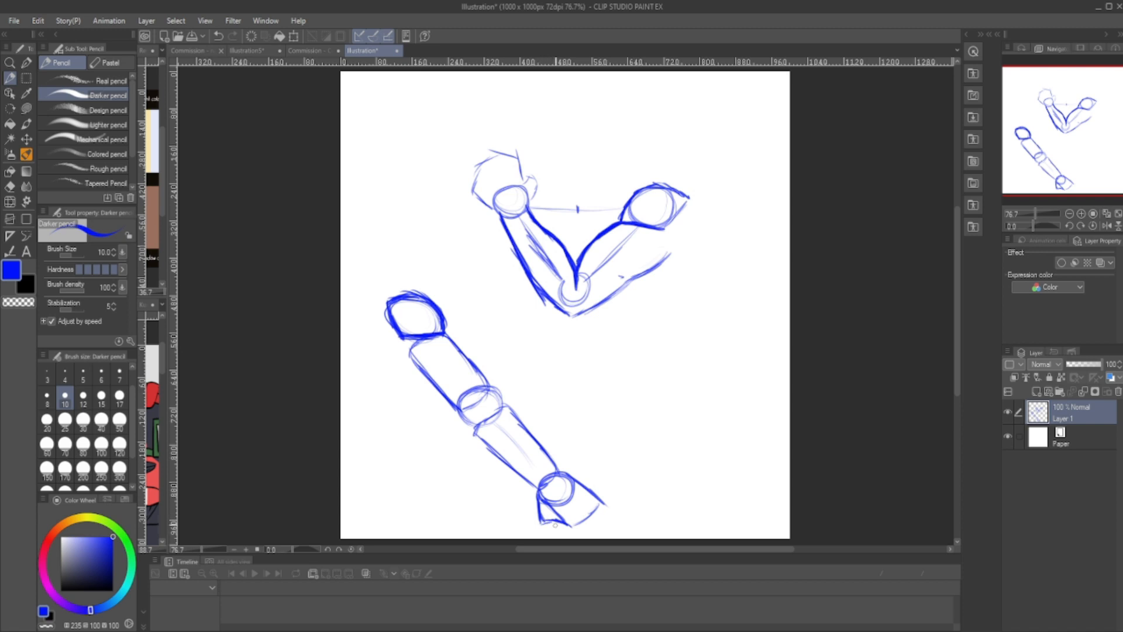
{"action": "mouse_move", "coordinate": [549, 527]}
{"action": "left_mouse_down"}
{"action": "mouse_move", "coordinate": [541, 519]}
{"action": "mouse_move", "coordinate": [579, 524]}
{"action": "mouse_move", "coordinate": [604, 500]}
{"action": "mouse_move", "coordinate": [621, 522]}
{"action": "mouse_move", "coordinate": [620, 537]}
{"action": "mouse_move", "coordinate": [559, 538]}
{"action": "left_mouse_up"}
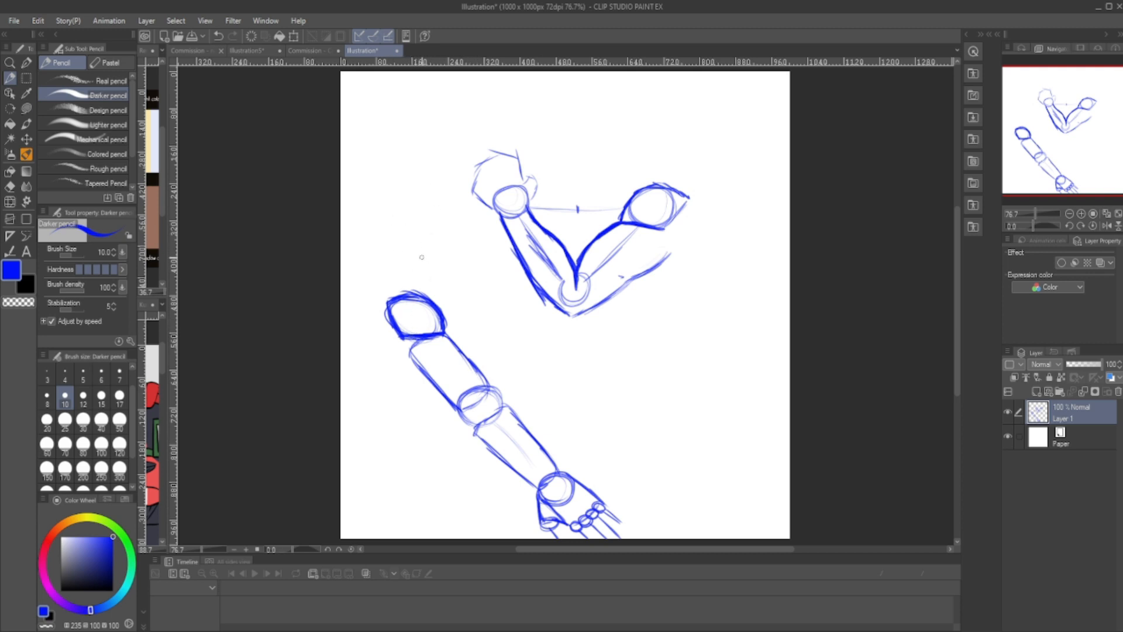
- Draw a centre line along the straight arm and add the shoulder-top and torso-side lines beside its shoulder
{"action": "mouse_move", "coordinate": [436, 310]}
{"action": "left_mouse_down"}
{"action": "mouse_move", "coordinate": [394, 307]}
{"action": "mouse_move", "coordinate": [495, 409]}
{"action": "mouse_move", "coordinate": [459, 410]}
{"action": "mouse_move", "coordinate": [492, 417]}
{"action": "mouse_move", "coordinate": [545, 478]}
{"action": "left_mouse_up"}
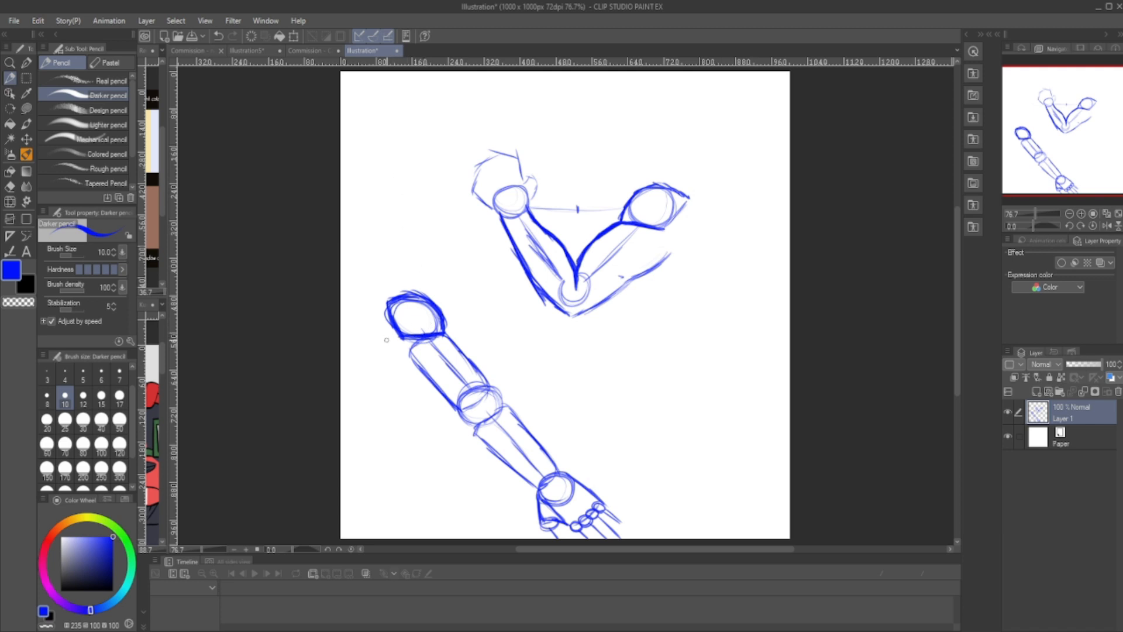
{"action": "mouse_move", "coordinate": [356, 303]}
{"action": "left_mouse_down"}
{"action": "mouse_move", "coordinate": [381, 303]}
{"action": "mouse_move", "coordinate": [341, 304]}
{"action": "left_mouse_up"}
{"action": "left_click_drag", "start_coordinate": [403, 358], "coordinate": [383, 407]}
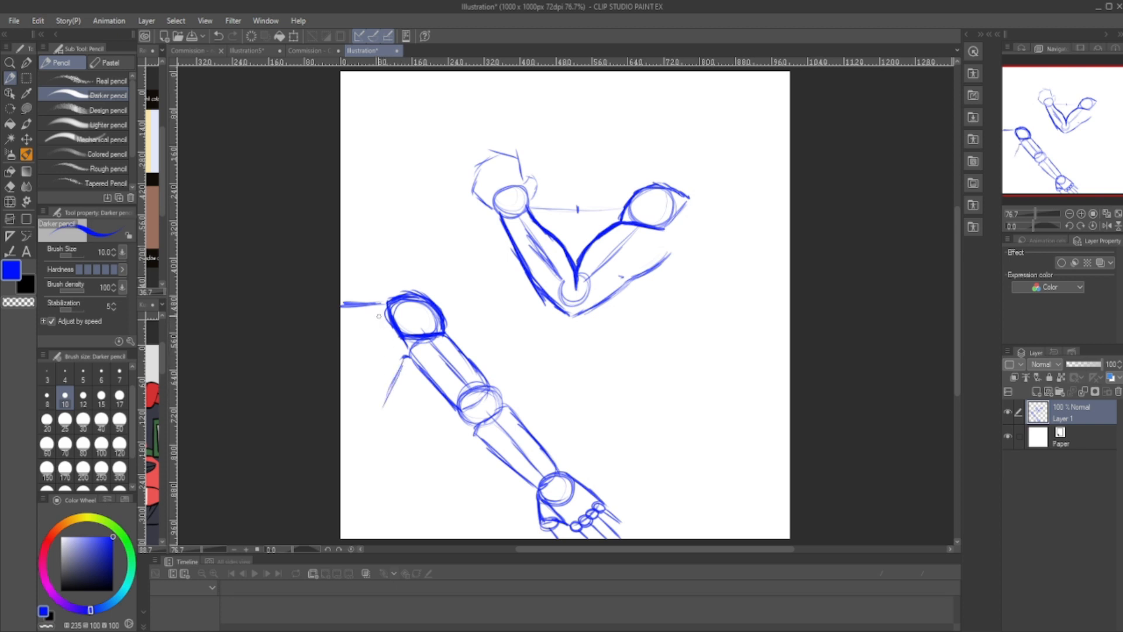
- Erase the inner part of the straight arm's shoulder circle and redraw the chest and armpit lines joining it to the torso
{"action": "key", "text": "e"}
{"action": "left_click_drag", "start_coordinate": [398, 345], "coordinate": [392, 322]}
{"action": "key", "text": "p"}
{"action": "mouse_move", "coordinate": [341, 376]}
{"action": "left_mouse_down"}
{"action": "mouse_move", "coordinate": [374, 376]}
{"action": "mouse_move", "coordinate": [398, 349]}
{"action": "left_mouse_up"}
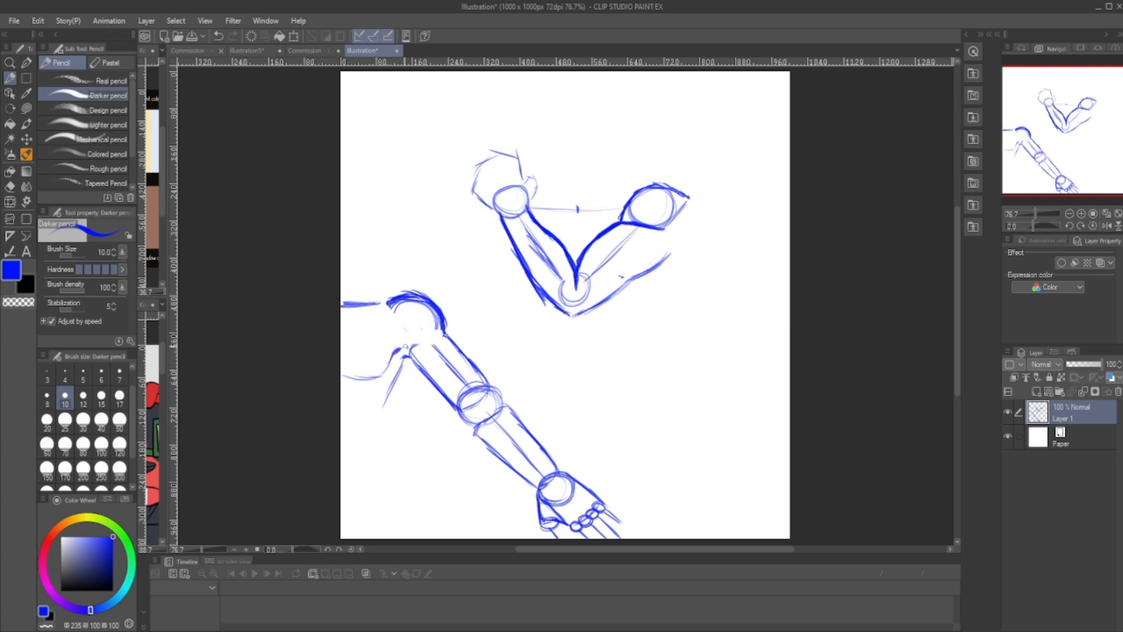
{"action": "mouse_move", "coordinate": [405, 347]}
{"action": "left_mouse_down"}
{"action": "mouse_move", "coordinate": [438, 333]}
{"action": "mouse_move", "coordinate": [408, 341]}
{"action": "mouse_move", "coordinate": [382, 416]}
{"action": "left_mouse_up"}
{"action": "key", "text": "e"}
{"action": "key", "text": "p"}
{"action": "left_click_drag", "start_coordinate": [408, 355], "coordinate": [379, 419]}
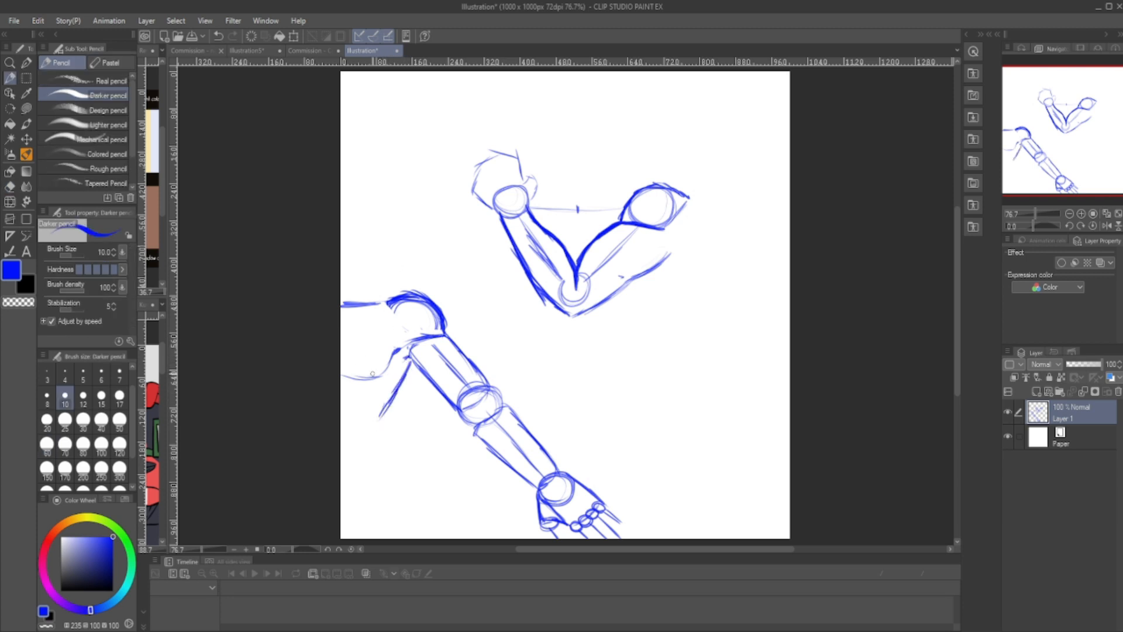
{"action": "mouse_move", "coordinate": [393, 354]}
{"action": "left_mouse_down"}
{"action": "mouse_move", "coordinate": [350, 383]}
{"action": "mouse_move", "coordinate": [376, 364]}
{"action": "left_mouse_up"}
- Erase the construction lines inside the straight upper arm and redraw its contours from shoulder to elbow with bolder strokes
{"action": "key", "text": "e"}
{"action": "key", "text": "p"}
{"action": "left_click_drag", "start_coordinate": [409, 357], "coordinate": [451, 404]}
{"action": "mouse_move", "coordinate": [417, 339]}
{"action": "left_mouse_down"}
{"action": "mouse_move", "coordinate": [440, 338]}
{"action": "mouse_move", "coordinate": [489, 389]}
{"action": "mouse_move", "coordinate": [467, 392]}
{"action": "mouse_move", "coordinate": [481, 390]}
{"action": "mouse_move", "coordinate": [439, 345]}
{"action": "mouse_move", "coordinate": [472, 380]}
{"action": "left_mouse_up"}
{"action": "key", "text": "e"}
{"action": "key", "text": "p"}
{"action": "left_click_drag", "start_coordinate": [440, 335], "coordinate": [491, 389]}
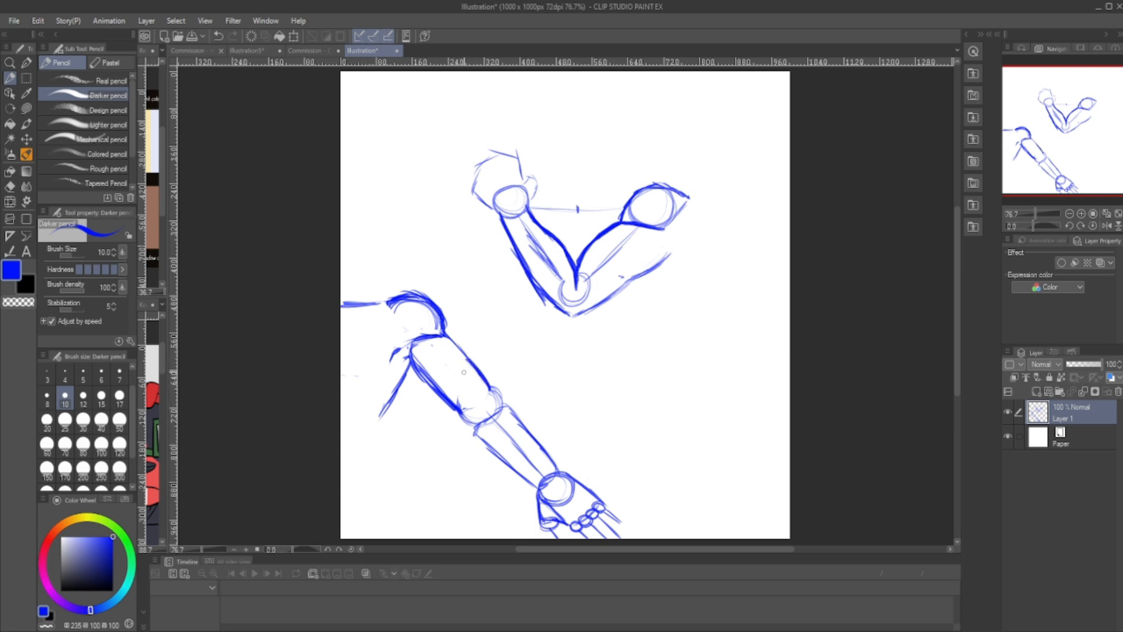
{"action": "mouse_move", "coordinate": [411, 358]}
{"action": "left_mouse_down"}
{"action": "mouse_move", "coordinate": [457, 410]}
{"action": "mouse_move", "coordinate": [489, 416]}
{"action": "mouse_move", "coordinate": [488, 393]}
{"action": "left_mouse_up"}
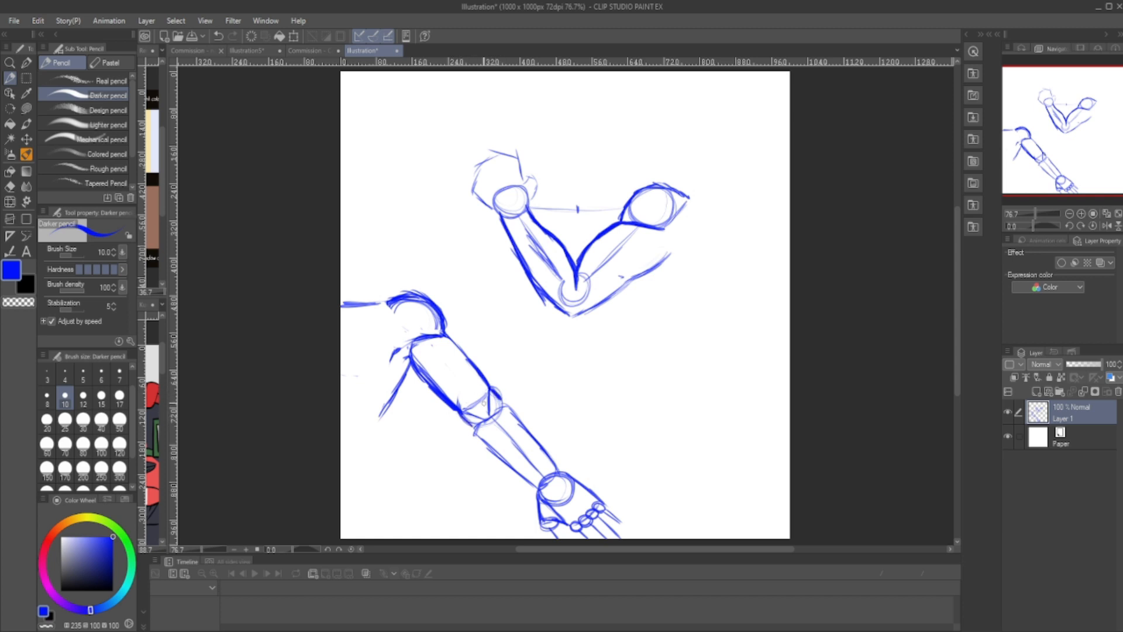
- Strengthen the straight arm's forearm contours from elbow to wrist and erase the construction lines inside
{"action": "left_click_drag", "start_coordinate": [498, 400], "coordinate": [556, 471]}
{"action": "mouse_move", "coordinate": [461, 415]}
{"action": "left_mouse_down"}
{"action": "mouse_move", "coordinate": [513, 468]}
{"action": "mouse_move", "coordinate": [489, 451]}
{"action": "mouse_move", "coordinate": [498, 458]}
{"action": "left_mouse_up"}
{"action": "left_click_drag", "start_coordinate": [473, 434], "coordinate": [539, 490]}
{"action": "left_click_drag", "start_coordinate": [541, 450], "coordinate": [549, 461]}
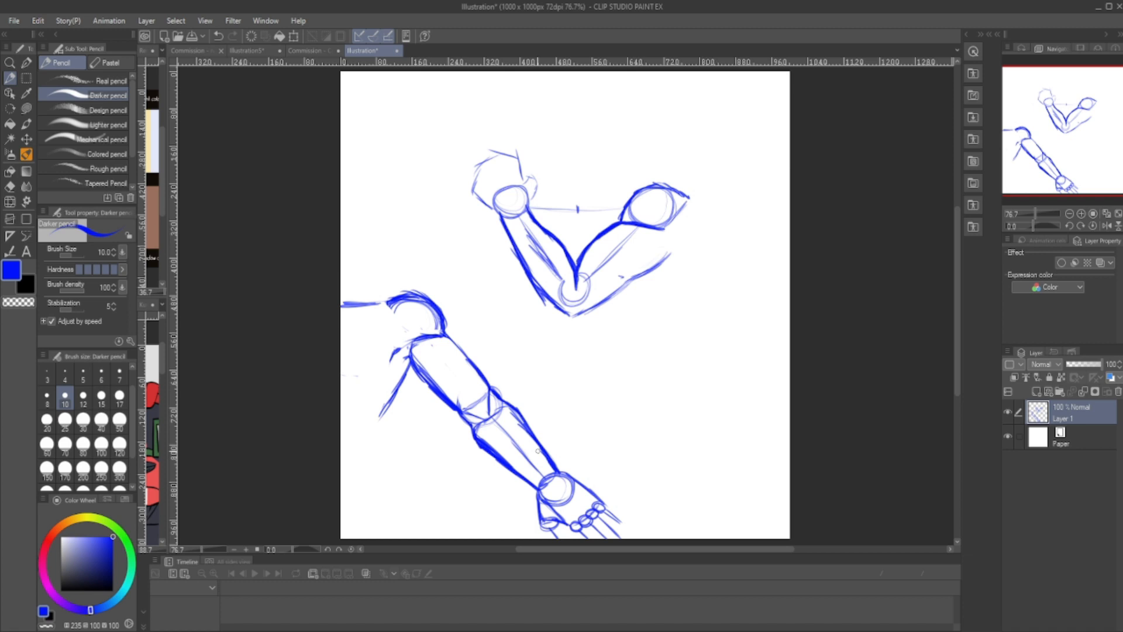
{"action": "key", "text": "e"}
{"action": "mouse_move", "coordinate": [491, 424]}
{"action": "left_mouse_down"}
{"action": "mouse_move", "coordinate": [468, 402]}
{"action": "mouse_move", "coordinate": [472, 388]}
{"action": "mouse_move", "coordinate": [542, 473]}
{"action": "left_mouse_up"}
{"action": "key", "text": "p"}
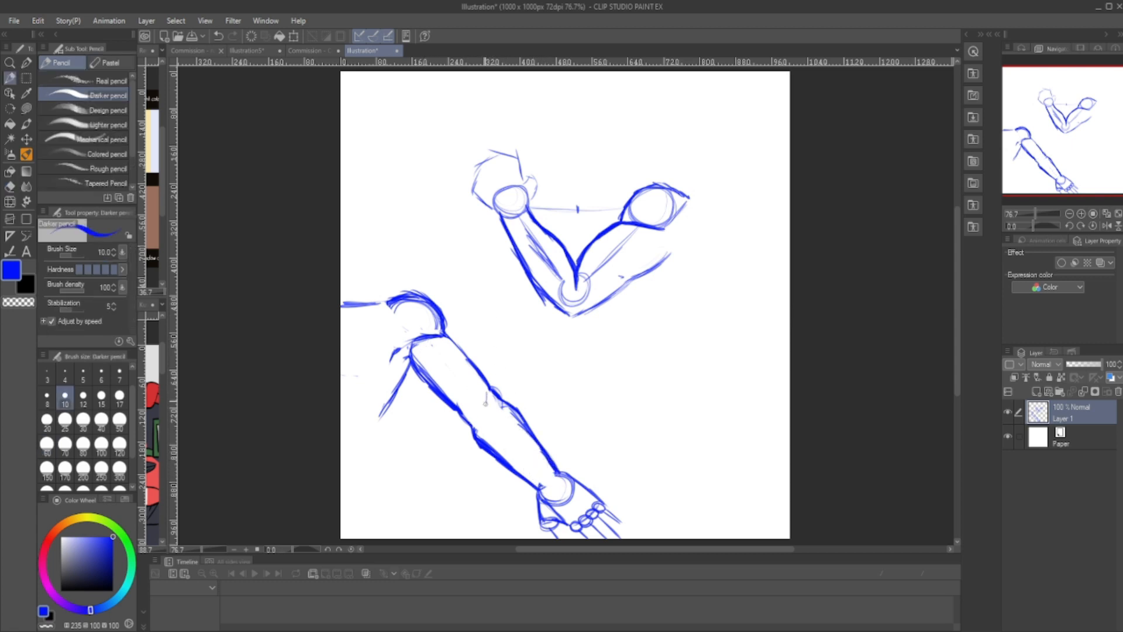
- Draw short crease lines at the inner elbow of the straight arm, erasing and redrawing them as needed
{"action": "left_click_drag", "start_coordinate": [459, 403], "coordinate": [503, 430]}
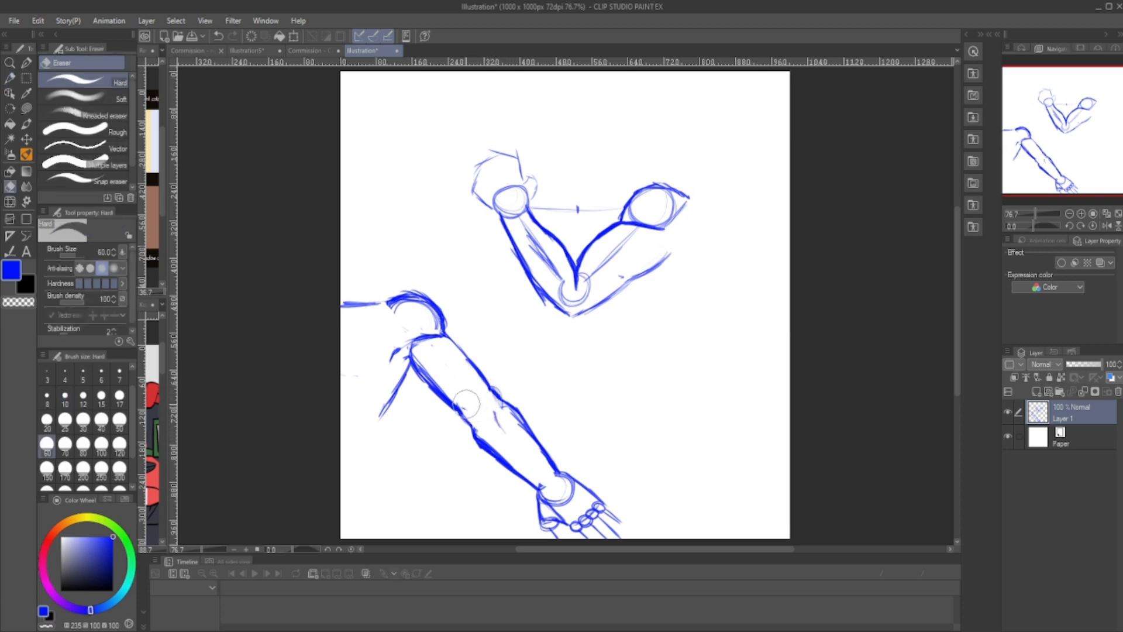
{"action": "left_click_drag", "start_coordinate": [494, 421], "coordinate": [508, 435]}
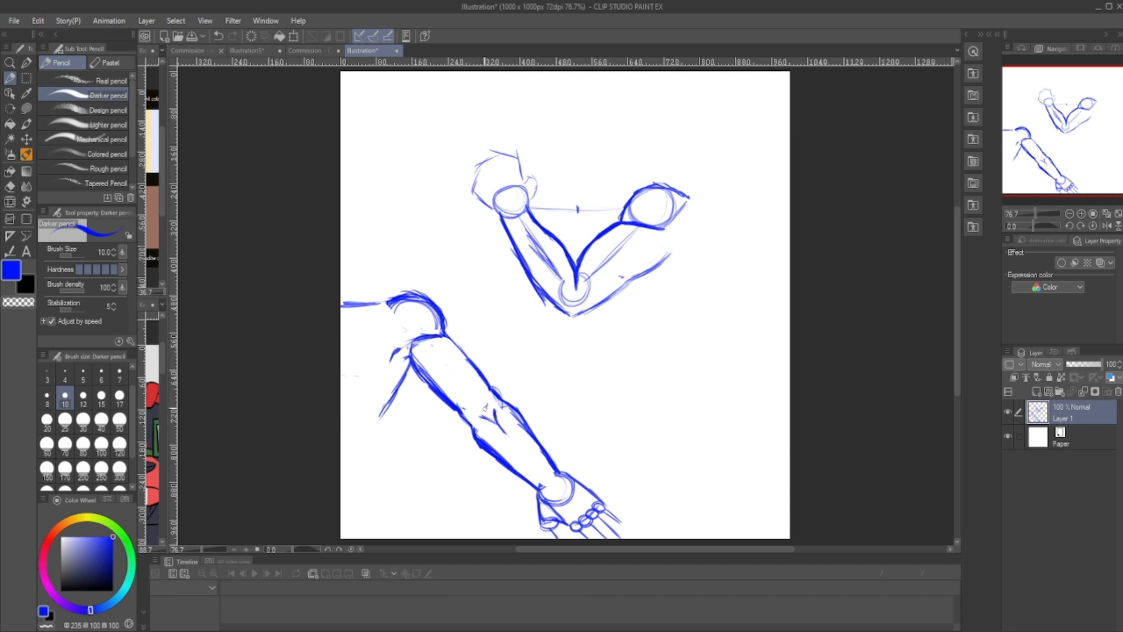
{"action": "key", "text": "e"}
{"action": "key", "text": "p"}
{"action": "left_click_drag", "start_coordinate": [476, 408], "coordinate": [485, 403]}
- Start a third arm at the canvas's right with a shoulder oval, a line to a small circle, and a curved wedge below the shoulder
{"action": "mouse_move", "coordinate": [694, 285]}
{"action": "left_mouse_down"}
{"action": "mouse_move", "coordinate": [741, 282]}
{"action": "mouse_move", "coordinate": [742, 298]}
{"action": "mouse_move", "coordinate": [681, 323]}
{"action": "mouse_move", "coordinate": [637, 386]}
{"action": "left_mouse_up"}
{"action": "mouse_move", "coordinate": [738, 274]}
{"action": "left_mouse_down"}
{"action": "mouse_move", "coordinate": [707, 270]}
{"action": "mouse_move", "coordinate": [683, 288]}
{"action": "mouse_move", "coordinate": [740, 277]}
{"action": "mouse_move", "coordinate": [719, 320]}
{"action": "mouse_move", "coordinate": [727, 314]}
{"action": "mouse_move", "coordinate": [683, 295]}
{"action": "mouse_move", "coordinate": [721, 313]}
{"action": "left_mouse_up"}
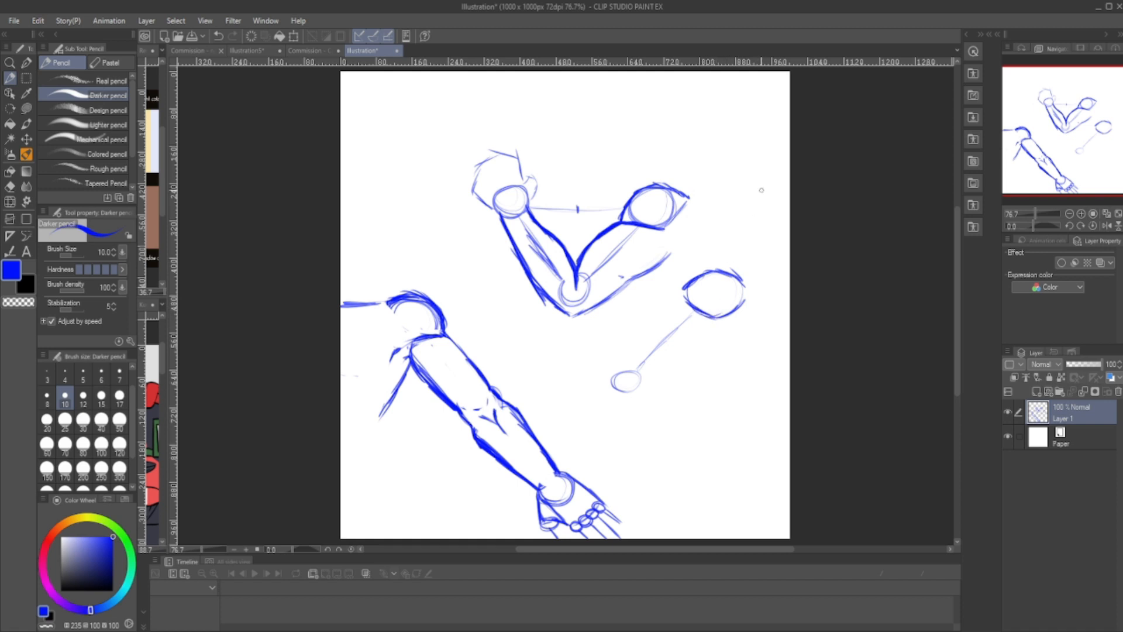
{"action": "left_click_drag", "start_coordinate": [731, 275], "coordinate": [757, 299]}
{"action": "mouse_move", "coordinate": [738, 275]}
{"action": "left_mouse_down"}
{"action": "mouse_move", "coordinate": [772, 314]}
{"action": "mouse_move", "coordinate": [765, 349]}
{"action": "mouse_move", "coordinate": [737, 371]}
{"action": "left_mouse_up"}
{"action": "mouse_move", "coordinate": [701, 322]}
{"action": "left_mouse_down"}
{"action": "mouse_move", "coordinate": [715, 349]}
{"action": "mouse_move", "coordinate": [696, 317]}
{"action": "mouse_move", "coordinate": [738, 377]}
{"action": "left_mouse_up"}
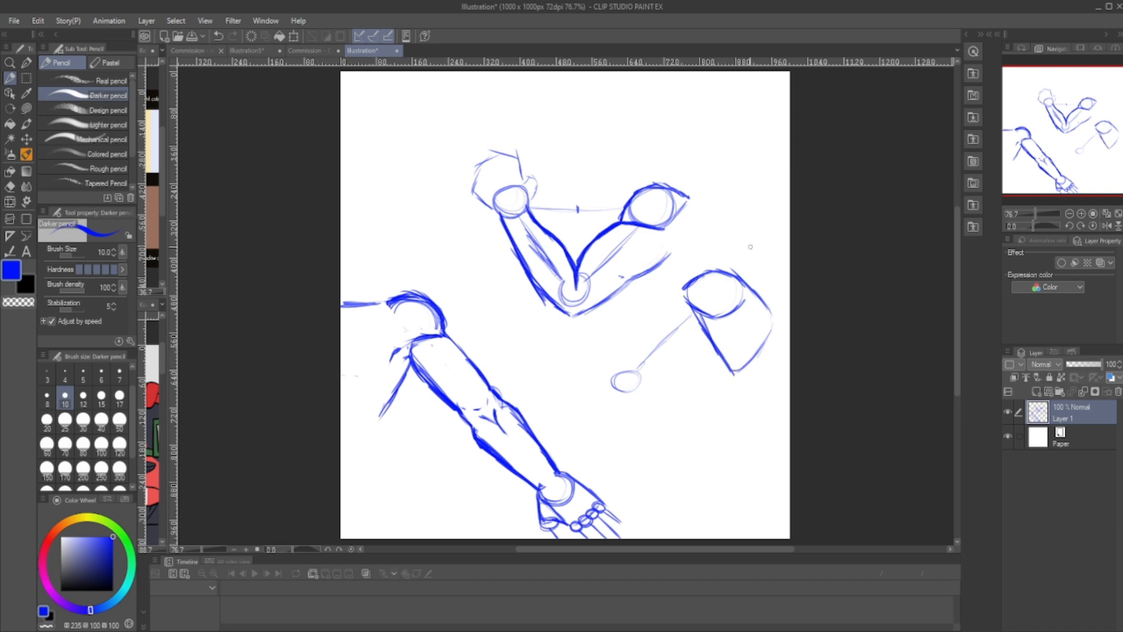
- Sketch the third arm's tapered cylinder around its guideline, from the shoulder oval down to the small circle
{"action": "mouse_move", "coordinate": [731, 314]}
{"action": "left_mouse_down"}
{"action": "mouse_move", "coordinate": [711, 315]}
{"action": "mouse_move", "coordinate": [754, 293]}
{"action": "mouse_move", "coordinate": [702, 311]}
{"action": "left_mouse_up"}
{"action": "mouse_move", "coordinate": [711, 346]}
{"action": "left_mouse_down"}
{"action": "mouse_move", "coordinate": [671, 367]}
{"action": "mouse_move", "coordinate": [711, 346]}
{"action": "mouse_move", "coordinate": [694, 357]}
{"action": "left_mouse_up"}
{"action": "left_click_drag", "start_coordinate": [680, 295], "coordinate": [640, 348]}
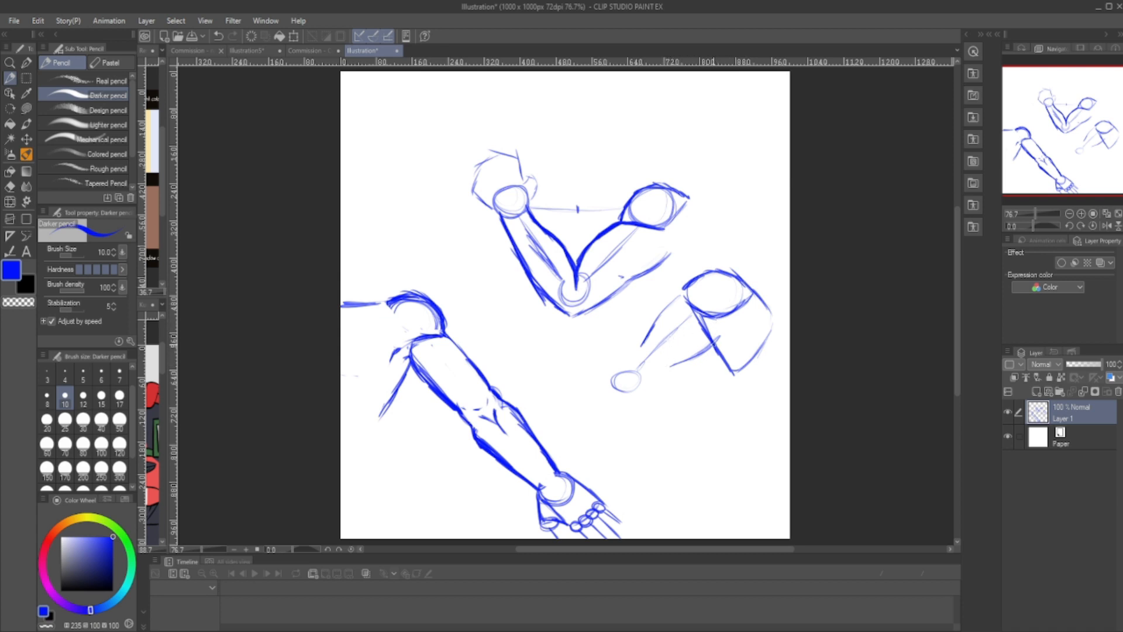
{"action": "left_click_drag", "start_coordinate": [719, 342], "coordinate": [633, 382]}
{"action": "mouse_move", "coordinate": [684, 292]}
{"action": "left_mouse_down"}
{"action": "mouse_move", "coordinate": [628, 358]}
{"action": "mouse_move", "coordinate": [641, 380]}
{"action": "left_mouse_up"}
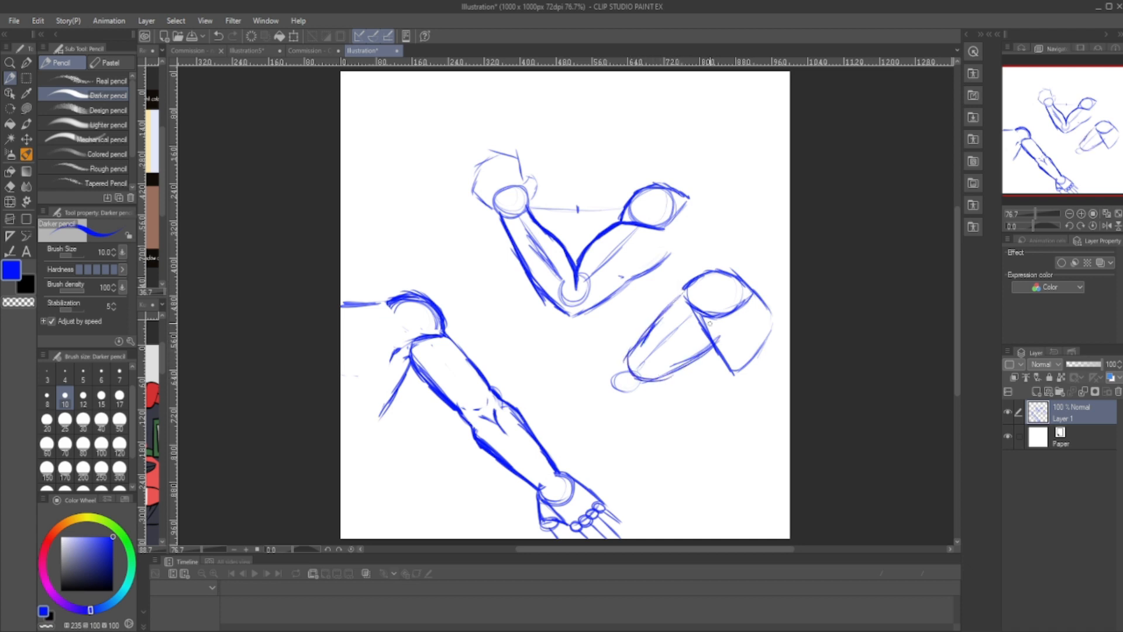
- Darken the third arm's lower contour where it meets the wedge and draw a larger circle around its small end joint
{"action": "mouse_move", "coordinate": [709, 313]}
{"action": "left_mouse_down"}
{"action": "mouse_move", "coordinate": [721, 336]}
{"action": "mouse_move", "coordinate": [681, 366]}
{"action": "mouse_move", "coordinate": [726, 331]}
{"action": "mouse_move", "coordinate": [722, 355]}
{"action": "left_mouse_up"}
{"action": "key", "text": "e"}
{"action": "key", "text": "p"}
{"action": "mouse_move", "coordinate": [624, 391]}
{"action": "left_mouse_down"}
{"action": "mouse_move", "coordinate": [608, 365]}
{"action": "mouse_move", "coordinate": [638, 392]}
{"action": "mouse_move", "coordinate": [644, 366]}
{"action": "mouse_move", "coordinate": [666, 358]}
{"action": "mouse_move", "coordinate": [661, 346]}
{"action": "mouse_move", "coordinate": [671, 366]}
{"action": "left_mouse_up"}
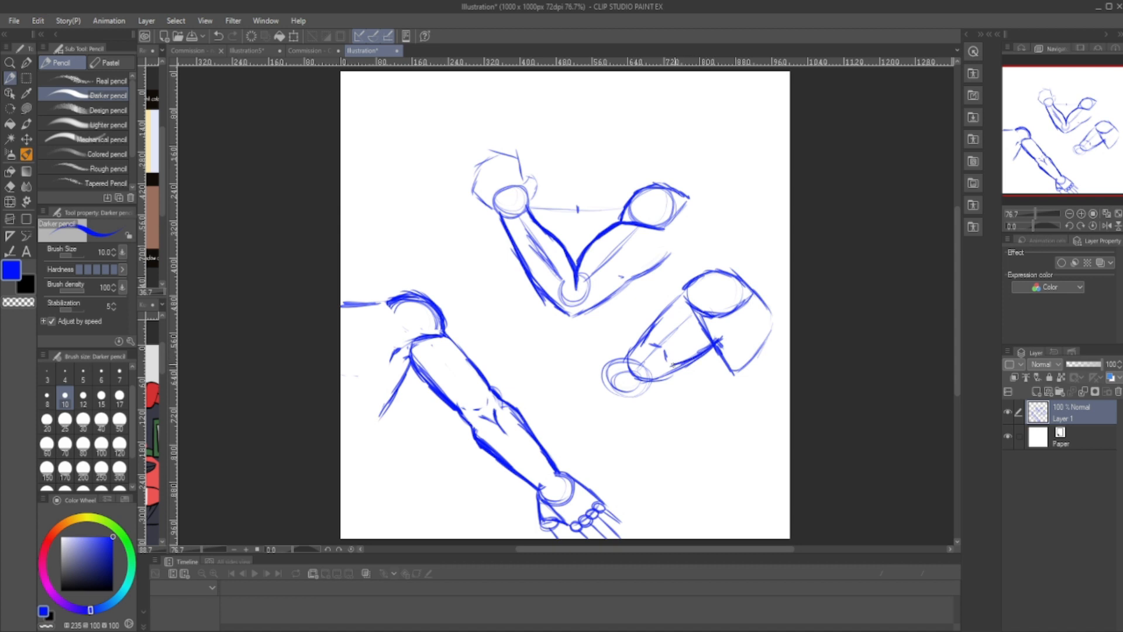
- Darken the third arm's upper contour, erase the inner edge of its shoulder oval, and return to the arm sketch canvas
{"action": "left_click_drag", "start_coordinate": [685, 290], "coordinate": [642, 337]}
{"action": "key", "text": "e"}
{"action": "mouse_move", "coordinate": [690, 292]}
{"action": "left_mouse_down"}
{"action": "mouse_move", "coordinate": [726, 313]}
{"action": "mouse_move", "coordinate": [709, 337]}
{"action": "left_mouse_up"}
{"action": "key", "text": "p"}
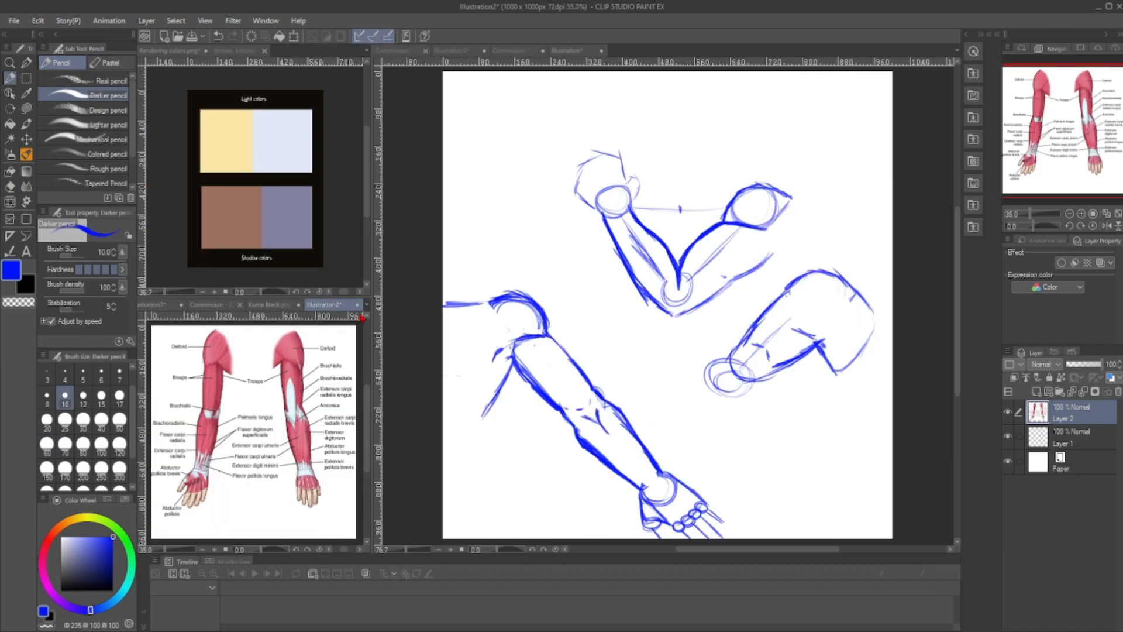
{"action": "left_click", "coordinate": [424, 342]}
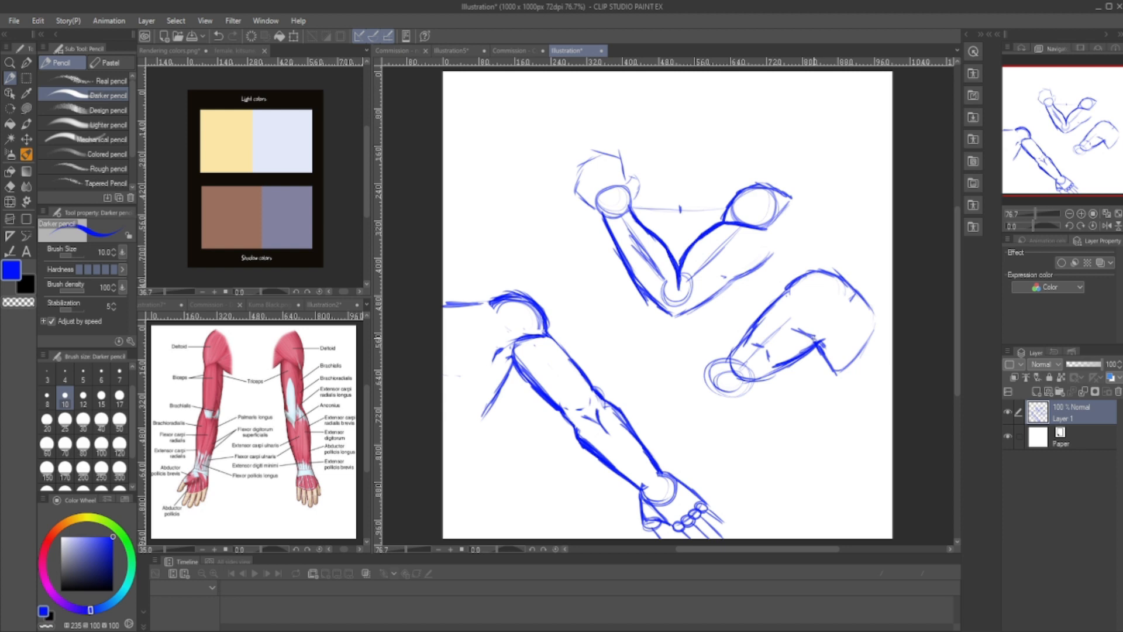
- Darken the lower contour of the third arm's upper arm and replace its inner guidelines with light muscle lines
{"action": "mouse_move", "coordinate": [819, 344]}
{"action": "left_mouse_down"}
{"action": "mouse_move", "coordinate": [771, 371]}
{"action": "mouse_move", "coordinate": [790, 374]}
{"action": "mouse_move", "coordinate": [737, 382]}
{"action": "left_mouse_up"}
{"action": "key", "text": "e"}
{"action": "key", "text": "p"}
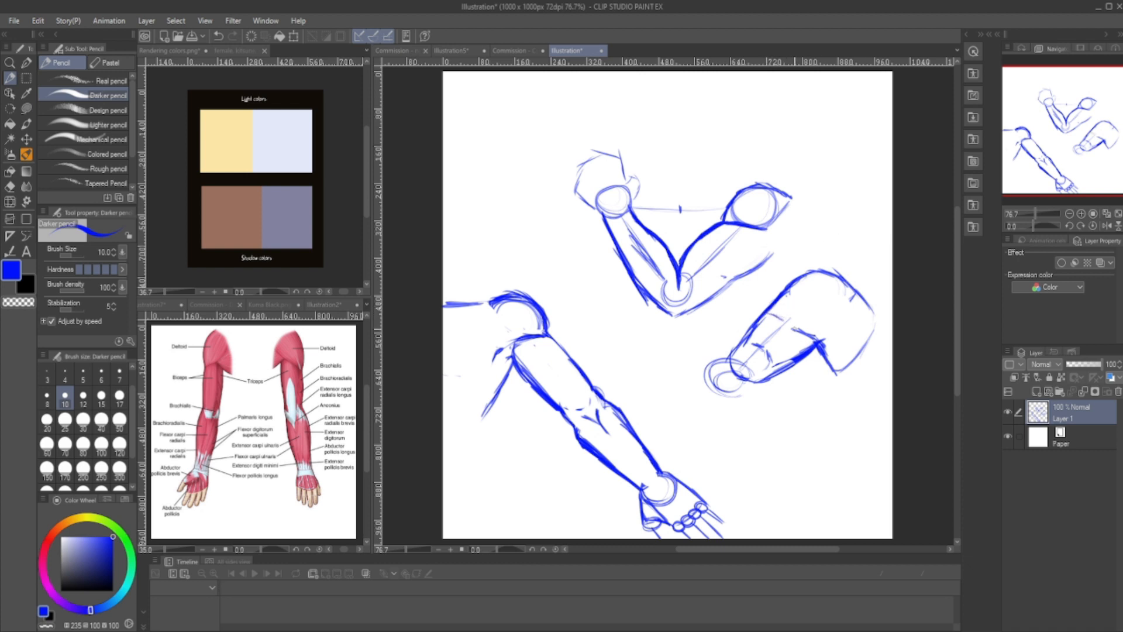
{"action": "key", "text": "e"}
{"action": "key", "text": "p"}
{"action": "mouse_move", "coordinate": [776, 293]}
{"action": "left_mouse_down"}
{"action": "mouse_move", "coordinate": [777, 307]}
{"action": "mouse_move", "coordinate": [813, 330]}
{"action": "left_mouse_up"}
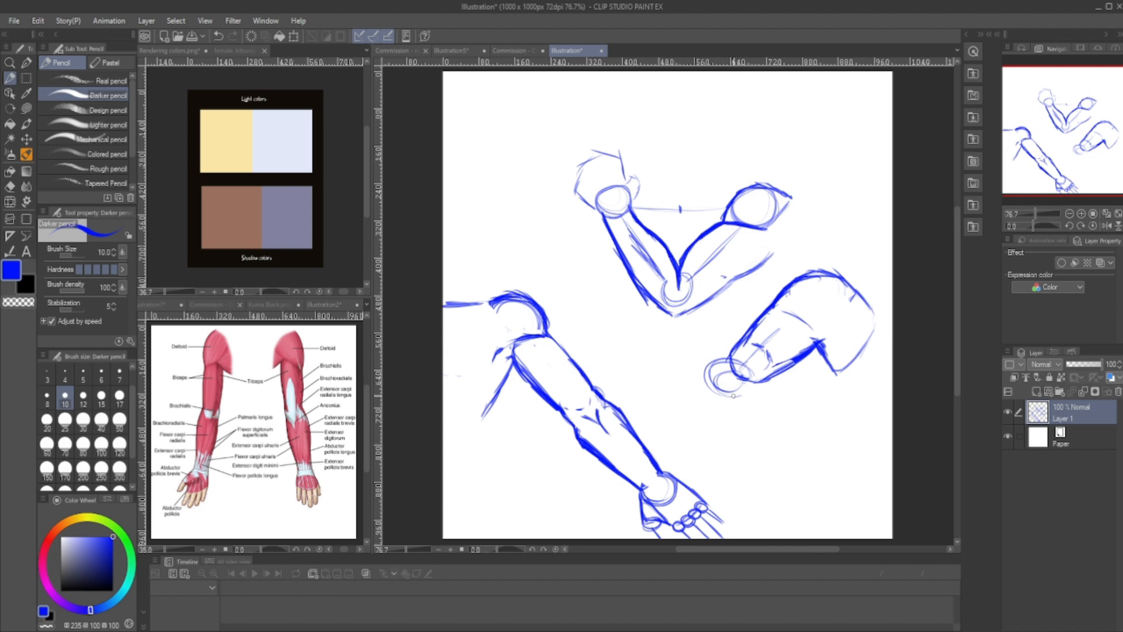
- Extend the third arm with two tapering forearm contours running from the elbow circle down toward the straight arm's wrist
{"action": "mouse_move", "coordinate": [734, 397]}
{"action": "left_mouse_down"}
{"action": "mouse_move", "coordinate": [714, 394]}
{"action": "mouse_move", "coordinate": [710, 377]}
{"action": "mouse_move", "coordinate": [714, 394]}
{"action": "left_mouse_up"}
{"action": "mouse_move", "coordinate": [747, 388]}
{"action": "left_mouse_down"}
{"action": "mouse_move", "coordinate": [733, 431]}
{"action": "mouse_move", "coordinate": [692, 448]}
{"action": "left_mouse_up"}
{"action": "mouse_move", "coordinate": [734, 351]}
{"action": "left_mouse_down"}
{"action": "mouse_move", "coordinate": [690, 391]}
{"action": "mouse_move", "coordinate": [675, 426]}
{"action": "left_mouse_up"}
{"action": "left_click_drag", "start_coordinate": [748, 393], "coordinate": [677, 467]}
{"action": "left_click_drag", "start_coordinate": [683, 408], "coordinate": [652, 458]}
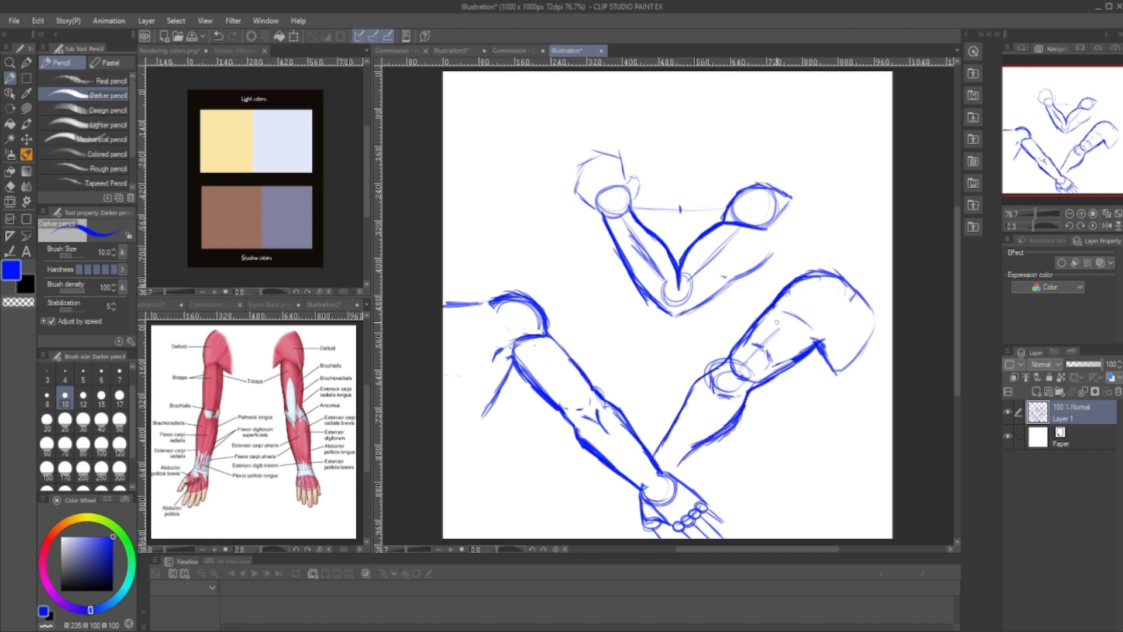
- Erase the third arm's elbow circles and leftover guidelines, and redraw its contours around the elbow and along the forearm
{"action": "key", "text": "e"}
{"action": "mouse_move", "coordinate": [725, 374]}
{"action": "left_mouse_down"}
{"action": "mouse_move", "coordinate": [731, 389]}
{"action": "mouse_move", "coordinate": [722, 383]}
{"action": "mouse_move", "coordinate": [740, 383]}
{"action": "left_mouse_up"}
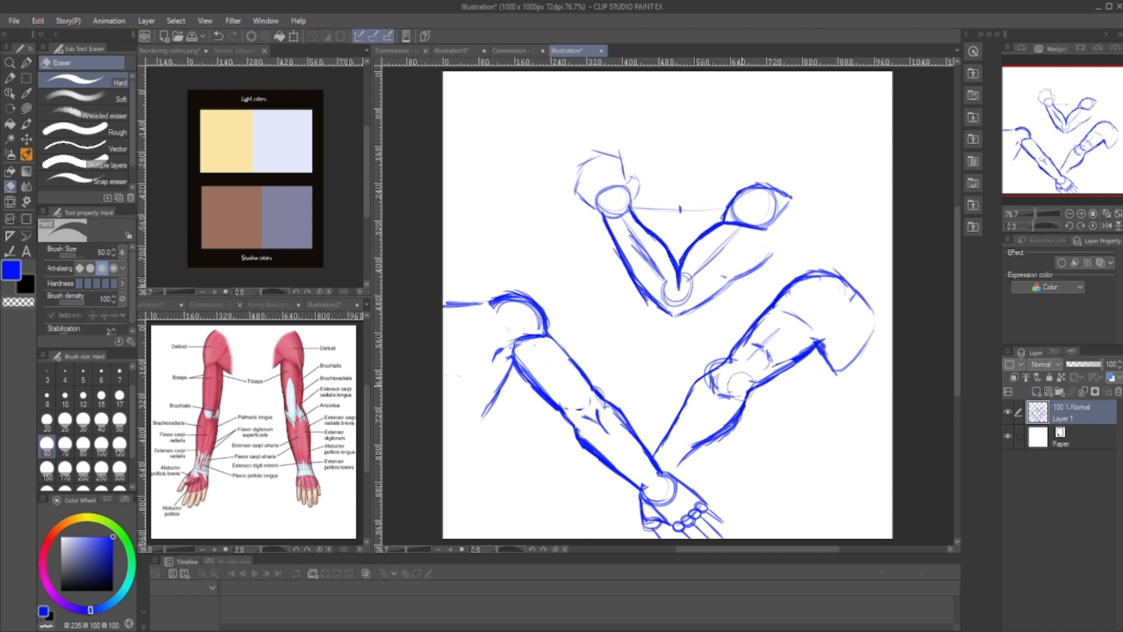
{"action": "key", "text": "p"}
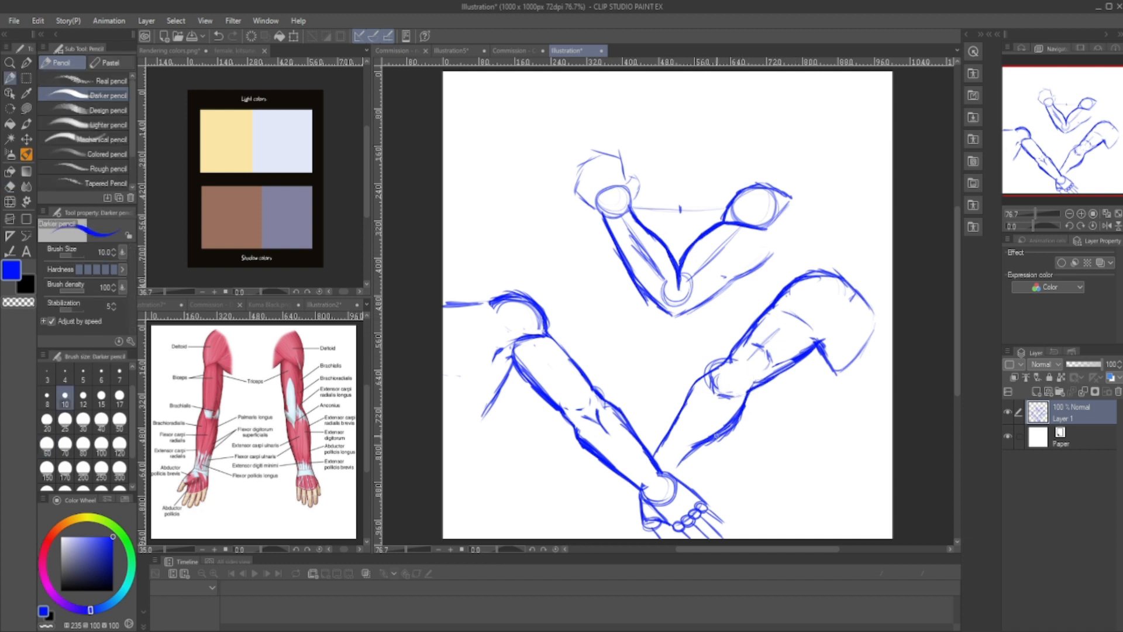
{"action": "key", "text": "e"}
{"action": "left_click_drag", "start_coordinate": [773, 317], "coordinate": [730, 367]}
{"action": "key", "text": "p"}
{"action": "left_click_drag", "start_coordinate": [769, 310], "coordinate": [714, 371]}
{"action": "left_click_drag", "start_coordinate": [819, 344], "coordinate": [674, 465]}
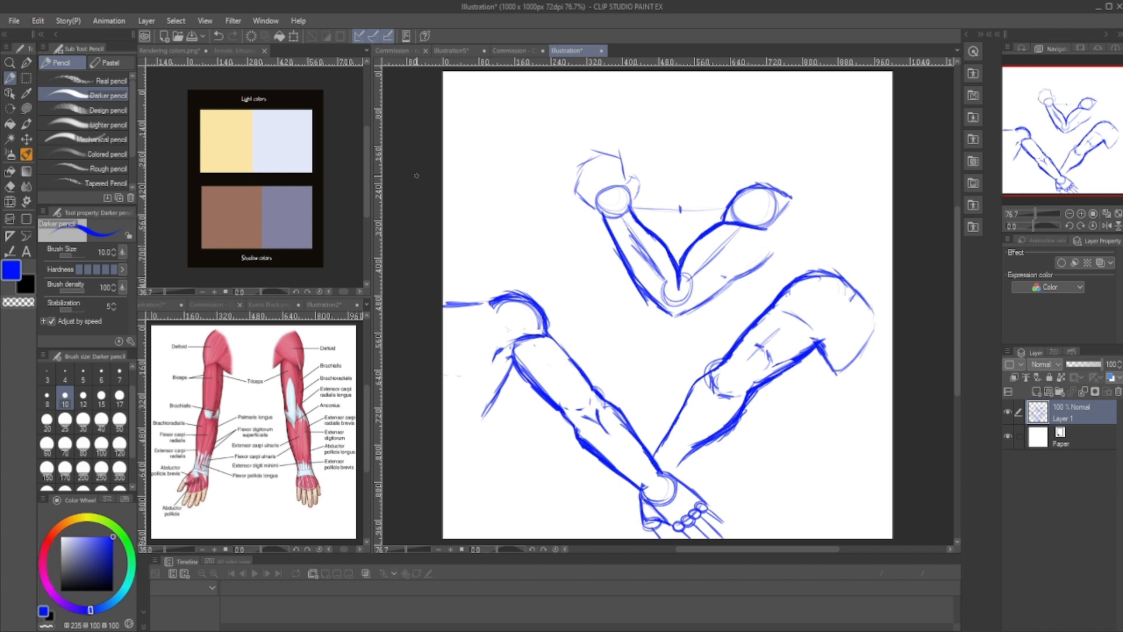
- Hide Layer 1 and sketch a diagonal arm skeleton on a new layer, with shoulder oval, elbow and wrist circles, and hand block
{"action": "left_click", "coordinate": [1008, 414]}
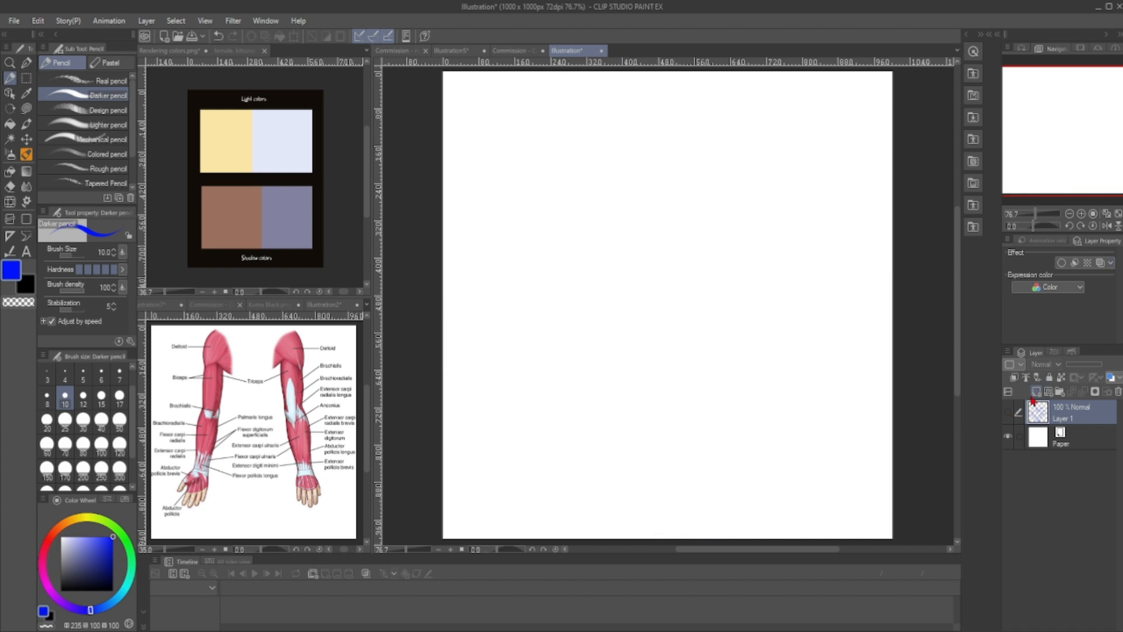
{"action": "left_click", "coordinate": [1036, 391]}
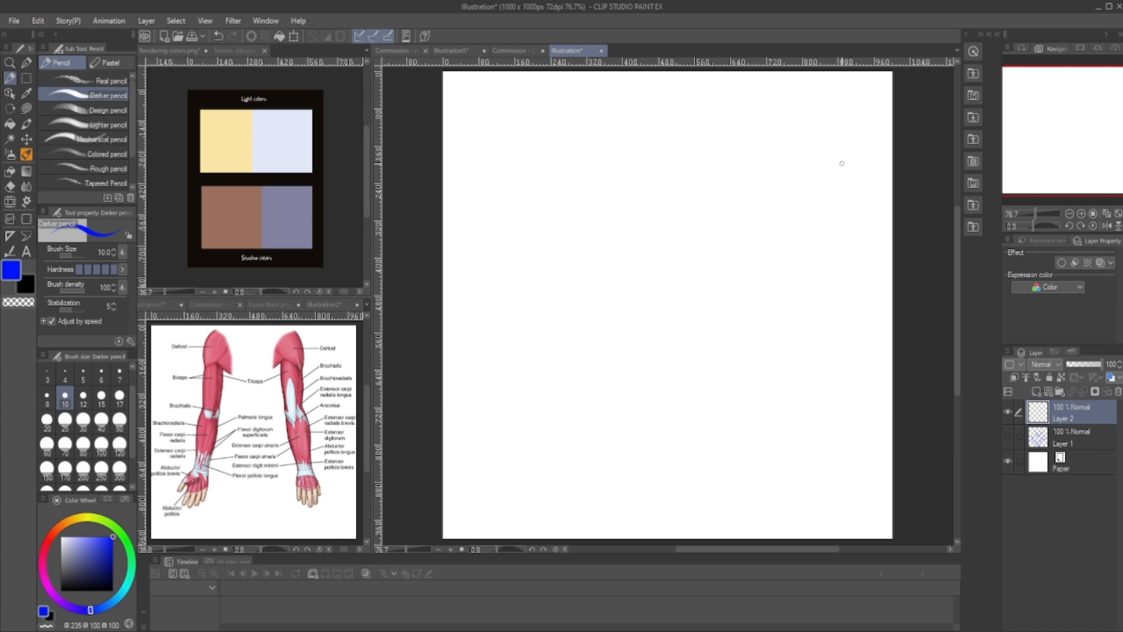
{"action": "mouse_move", "coordinate": [844, 163]}
{"action": "left_mouse_down"}
{"action": "mouse_move", "coordinate": [818, 176]}
{"action": "mouse_move", "coordinate": [810, 167]}
{"action": "mouse_move", "coordinate": [814, 177]}
{"action": "mouse_move", "coordinate": [758, 235]}
{"action": "mouse_move", "coordinate": [774, 224]}
{"action": "left_mouse_up"}
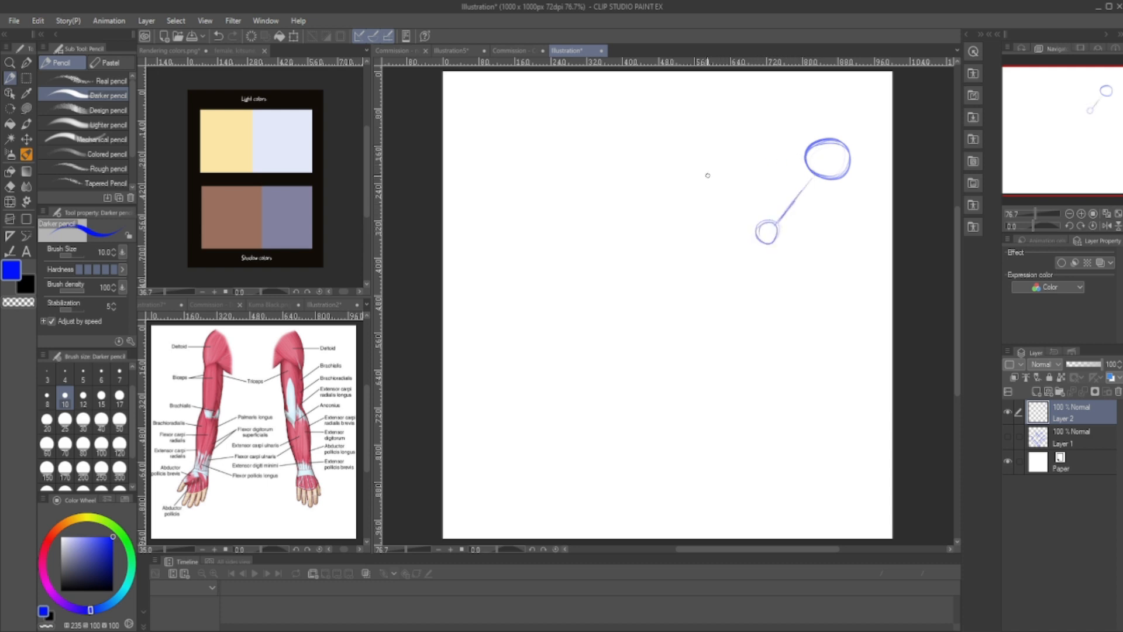
{"action": "mouse_move", "coordinate": [741, 247]}
{"action": "left_mouse_down"}
{"action": "mouse_move", "coordinate": [700, 305]}
{"action": "mouse_move", "coordinate": [708, 289]}
{"action": "mouse_move", "coordinate": [676, 302]}
{"action": "mouse_move", "coordinate": [708, 299]}
{"action": "mouse_move", "coordinate": [710, 315]}
{"action": "mouse_move", "coordinate": [692, 319]}
{"action": "mouse_move", "coordinate": [678, 296]}
{"action": "mouse_move", "coordinate": [688, 293]}
{"action": "mouse_move", "coordinate": [679, 323]}
{"action": "left_mouse_up"}
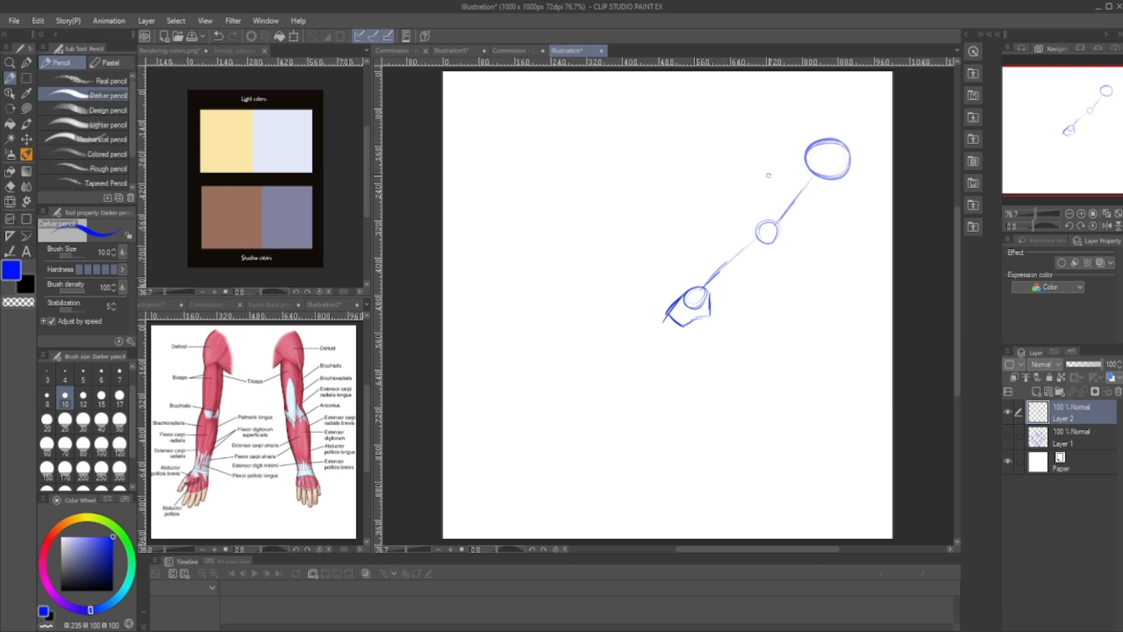
- Thicken the shoulder oval and sketch tapered upper-arm and forearm cylinders around the new arm's guidelines
{"action": "mouse_move", "coordinate": [810, 175]}
{"action": "left_mouse_down"}
{"action": "mouse_move", "coordinate": [847, 160]}
{"action": "mouse_move", "coordinate": [846, 169]}
{"action": "mouse_move", "coordinate": [835, 136]}
{"action": "mouse_move", "coordinate": [814, 152]}
{"action": "mouse_move", "coordinate": [807, 145]}
{"action": "mouse_move", "coordinate": [803, 174]}
{"action": "mouse_move", "coordinate": [818, 175]}
{"action": "mouse_move", "coordinate": [809, 143]}
{"action": "mouse_move", "coordinate": [802, 176]}
{"action": "left_mouse_up"}
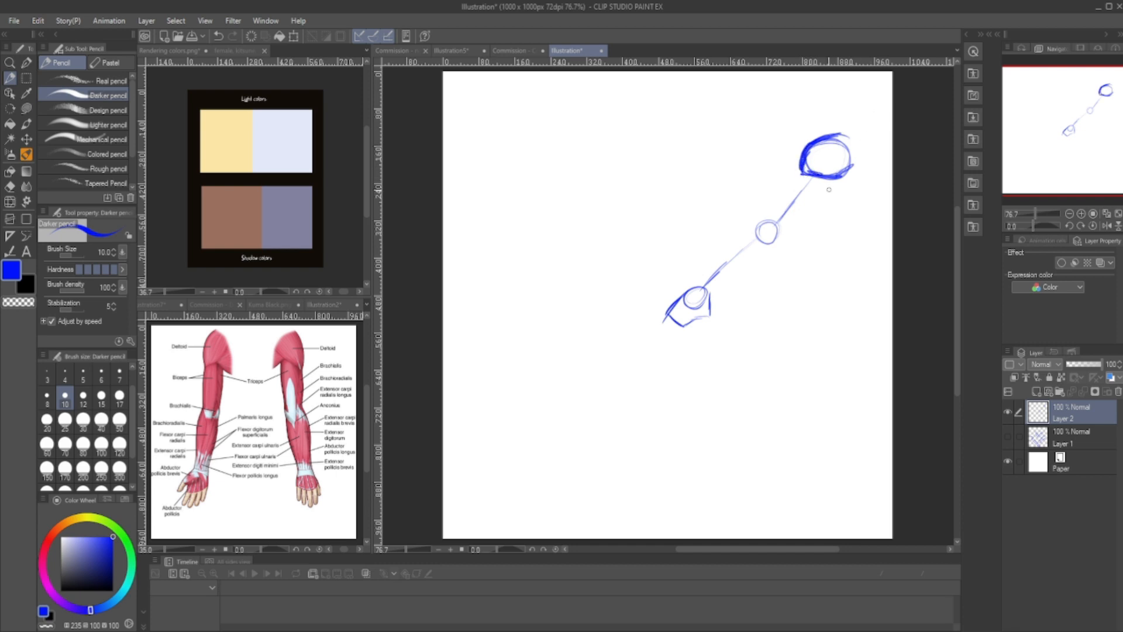
{"action": "mouse_move", "coordinate": [837, 181]}
{"action": "left_mouse_down"}
{"action": "mouse_move", "coordinate": [793, 225]}
{"action": "mouse_move", "coordinate": [769, 228]}
{"action": "left_mouse_up"}
{"action": "mouse_move", "coordinate": [799, 170]}
{"action": "left_mouse_down"}
{"action": "mouse_move", "coordinate": [765, 211]}
{"action": "mouse_move", "coordinate": [761, 237]}
{"action": "mouse_move", "coordinate": [761, 211]}
{"action": "mouse_move", "coordinate": [750, 229]}
{"action": "mouse_move", "coordinate": [771, 245]}
{"action": "mouse_move", "coordinate": [714, 289]}
{"action": "mouse_move", "coordinate": [771, 247]}
{"action": "mouse_move", "coordinate": [742, 226]}
{"action": "mouse_move", "coordinate": [698, 287]}
{"action": "mouse_move", "coordinate": [725, 285]}
{"action": "left_mouse_up"}
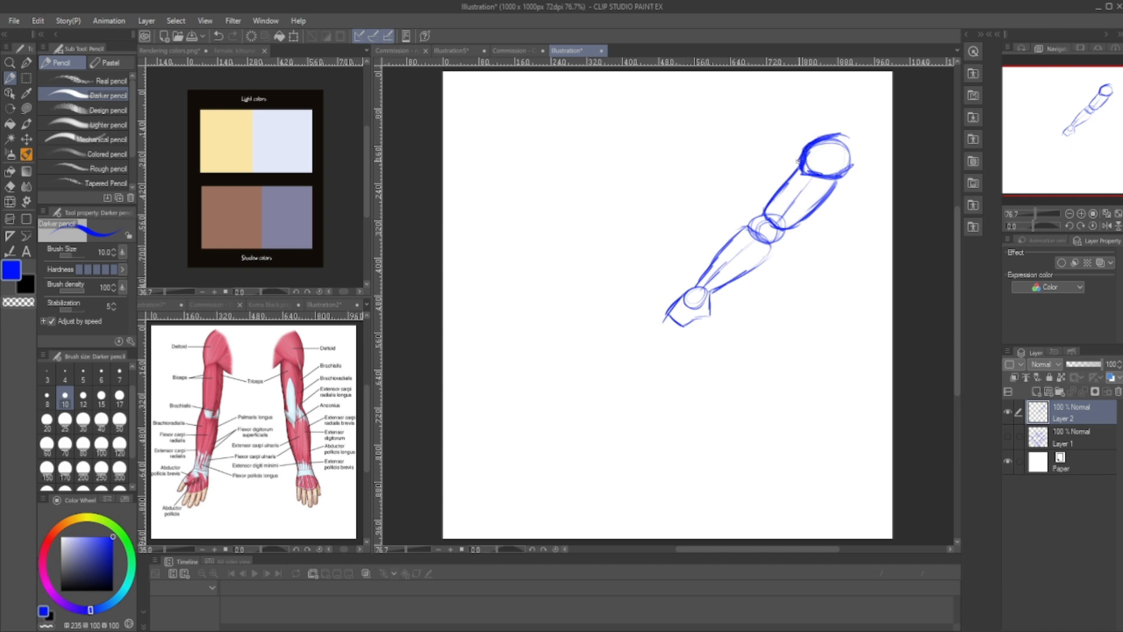
- Erase the shoulder oval's overlapping lines and redraw the deltoid edge and a short armpit line
{"action": "key", "text": "e"}
{"action": "mouse_move", "coordinate": [812, 168]}
{"action": "left_mouse_down"}
{"action": "mouse_move", "coordinate": [828, 172]}
{"action": "mouse_move", "coordinate": [793, 169]}
{"action": "mouse_move", "coordinate": [787, 181]}
{"action": "mouse_move", "coordinate": [834, 180]}
{"action": "mouse_move", "coordinate": [798, 217]}
{"action": "mouse_move", "coordinate": [794, 172]}
{"action": "mouse_move", "coordinate": [835, 144]}
{"action": "mouse_move", "coordinate": [807, 148]}
{"action": "mouse_move", "coordinate": [794, 172]}
{"action": "mouse_move", "coordinate": [848, 170]}
{"action": "mouse_move", "coordinate": [832, 168]}
{"action": "mouse_move", "coordinate": [842, 209]}
{"action": "left_mouse_up"}
{"action": "key", "text": "p"}
{"action": "key", "text": "e"}
{"action": "key", "text": "p"}
{"action": "key", "text": "e"}
{"action": "key", "text": "p"}
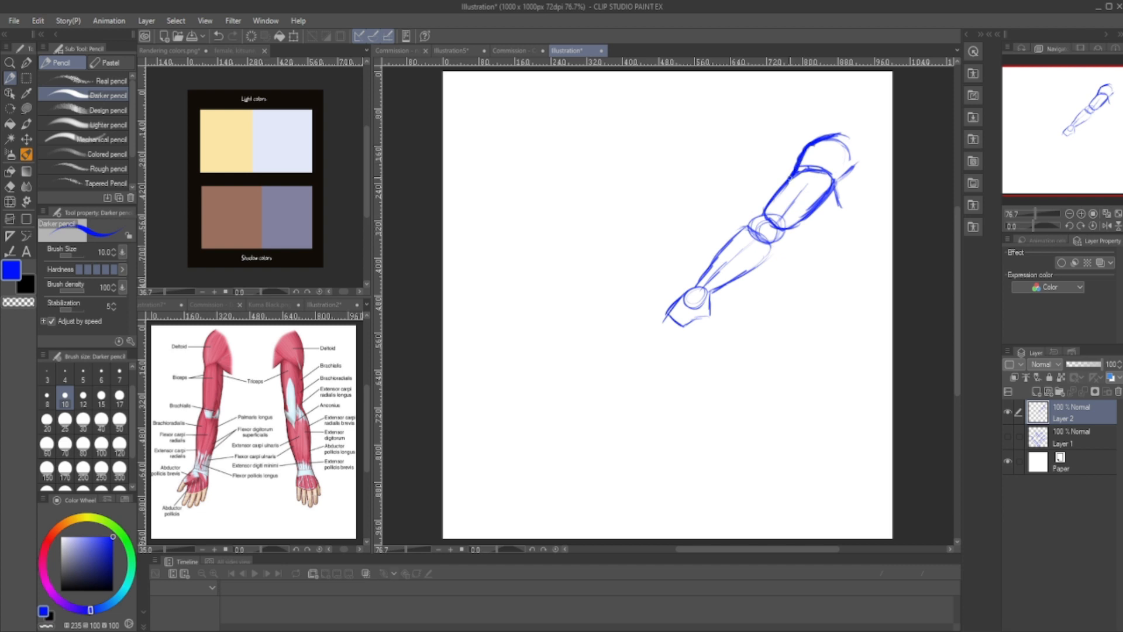
- Darken the arm's contours from upper arm to wrist and add small knuckle circles along the hand block
{"action": "left_click_drag", "start_coordinate": [829, 193], "coordinate": [784, 230]}
{"action": "left_click_drag", "start_coordinate": [758, 222], "coordinate": [774, 242]}
{"action": "mouse_move", "coordinate": [773, 244]}
{"action": "left_mouse_down"}
{"action": "mouse_move", "coordinate": [762, 265]}
{"action": "mouse_move", "coordinate": [710, 292]}
{"action": "left_mouse_up"}
{"action": "left_click_drag", "start_coordinate": [764, 214], "coordinate": [736, 231]}
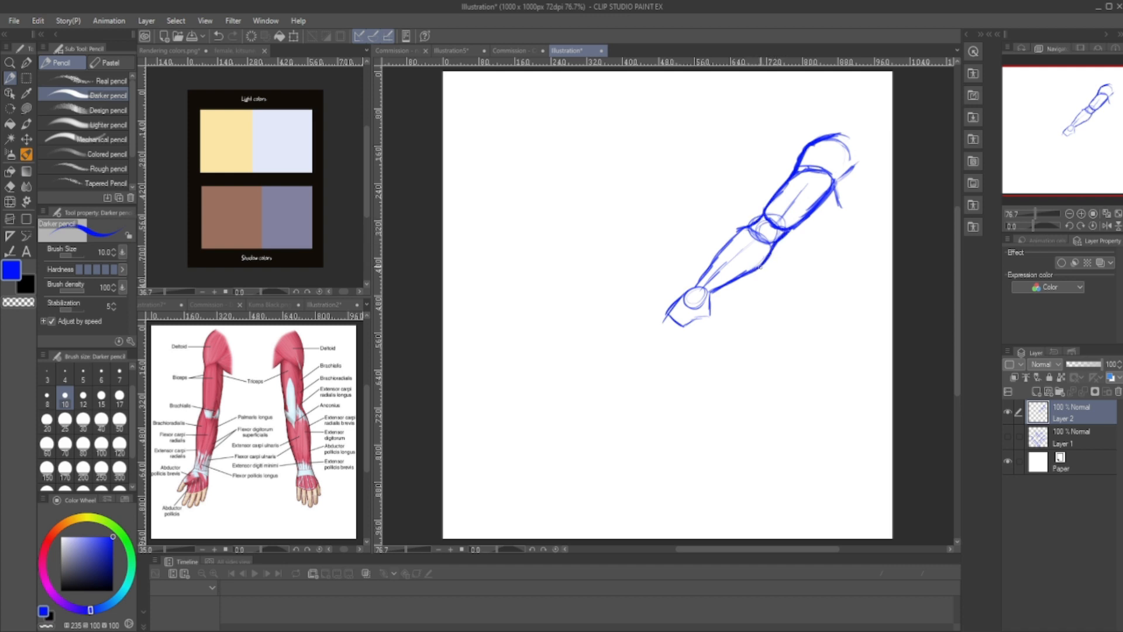
{"action": "mouse_move", "coordinate": [733, 234]}
{"action": "left_mouse_down"}
{"action": "mouse_move", "coordinate": [696, 288]}
{"action": "mouse_move", "coordinate": [703, 305]}
{"action": "mouse_move", "coordinate": [689, 286]}
{"action": "mouse_move", "coordinate": [714, 292]}
{"action": "mouse_move", "coordinate": [711, 316]}
{"action": "mouse_move", "coordinate": [665, 311]}
{"action": "left_mouse_up"}
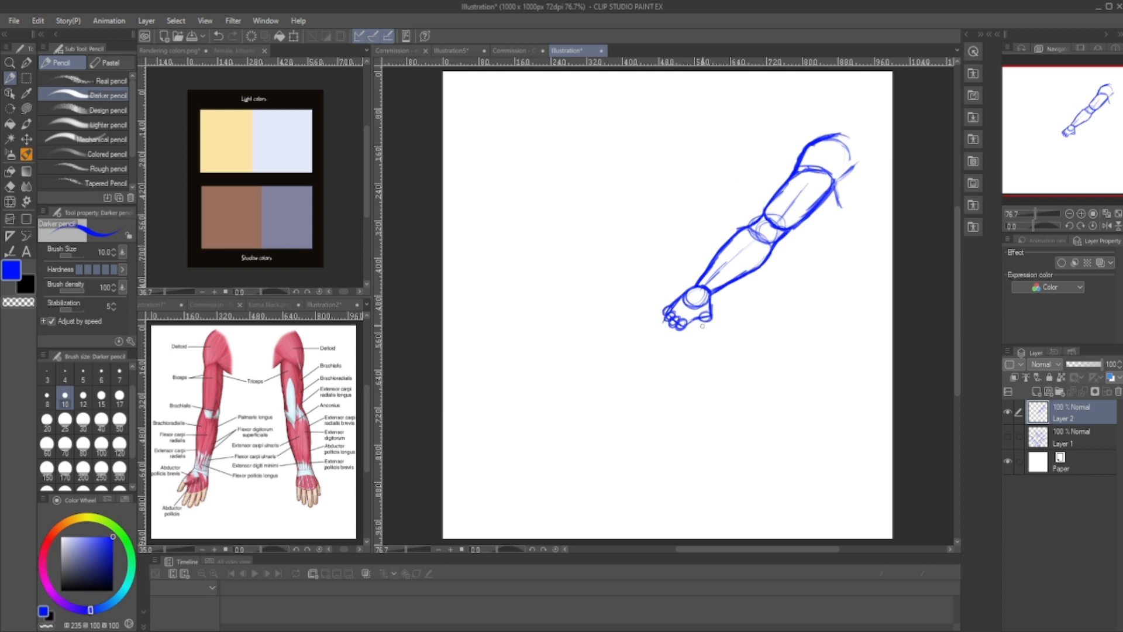
- Draw finger and thumb guidelines from the knuckle circles and outline each finger around them
{"action": "mouse_move", "coordinate": [705, 320]}
{"action": "left_mouse_down"}
{"action": "mouse_move", "coordinate": [697, 342]}
{"action": "mouse_move", "coordinate": [659, 356]}
{"action": "mouse_move", "coordinate": [662, 331]}
{"action": "mouse_move", "coordinate": [648, 352]}
{"action": "mouse_move", "coordinate": [642, 327]}
{"action": "left_mouse_up"}
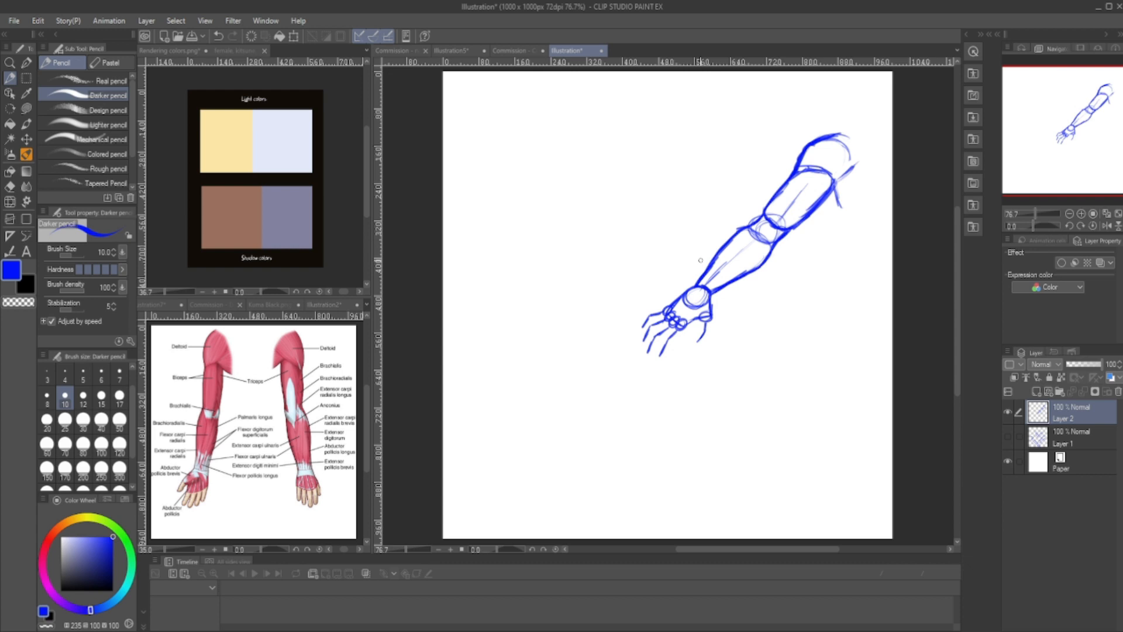
{"action": "mouse_move", "coordinate": [700, 317]}
{"action": "left_mouse_down"}
{"action": "mouse_move", "coordinate": [692, 342]}
{"action": "mouse_move", "coordinate": [710, 331]}
{"action": "mouse_move", "coordinate": [693, 347]}
{"action": "left_mouse_up"}
{"action": "mouse_move", "coordinate": [683, 329]}
{"action": "left_mouse_down"}
{"action": "mouse_move", "coordinate": [656, 356]}
{"action": "mouse_move", "coordinate": [668, 351]}
{"action": "mouse_move", "coordinate": [656, 354]}
{"action": "mouse_move", "coordinate": [664, 320]}
{"action": "mouse_move", "coordinate": [645, 354]}
{"action": "mouse_move", "coordinate": [660, 339]}
{"action": "mouse_move", "coordinate": [656, 316]}
{"action": "mouse_move", "coordinate": [638, 351]}
{"action": "left_mouse_up"}
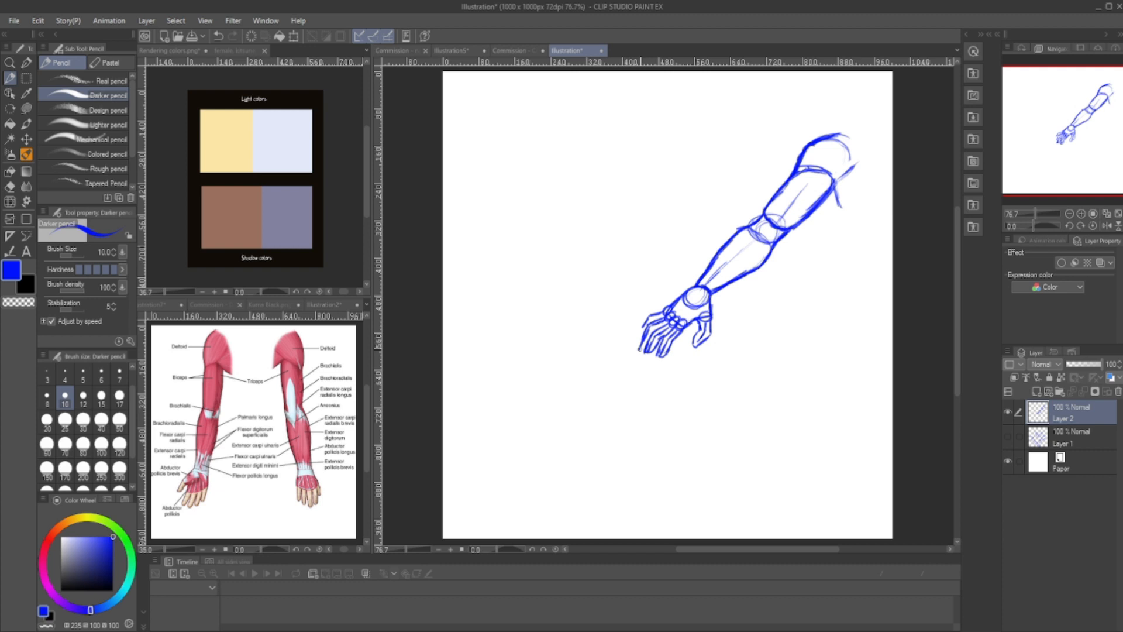
{"action": "left_click_drag", "start_coordinate": [658, 310], "coordinate": [640, 335]}
- Erase the elbow construction circles and upper-arm guideline, leaving short crease lines at the inner elbow
{"action": "key", "text": "e"}
{"action": "mouse_move", "coordinate": [781, 220]}
{"action": "left_mouse_down"}
{"action": "mouse_move", "coordinate": [749, 246]}
{"action": "mouse_move", "coordinate": [752, 237]}
{"action": "left_mouse_up"}
{"action": "key", "text": "p"}
{"action": "key", "text": "e"}
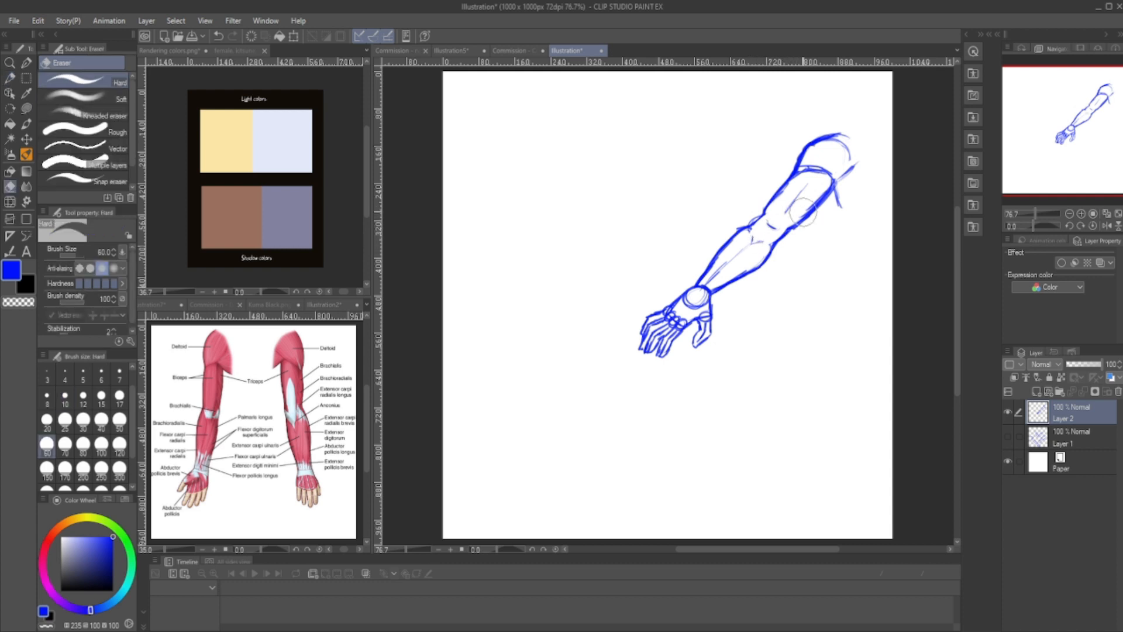
{"action": "left_click_drag", "start_coordinate": [814, 181], "coordinate": [794, 205]}
{"action": "key", "text": "p"}
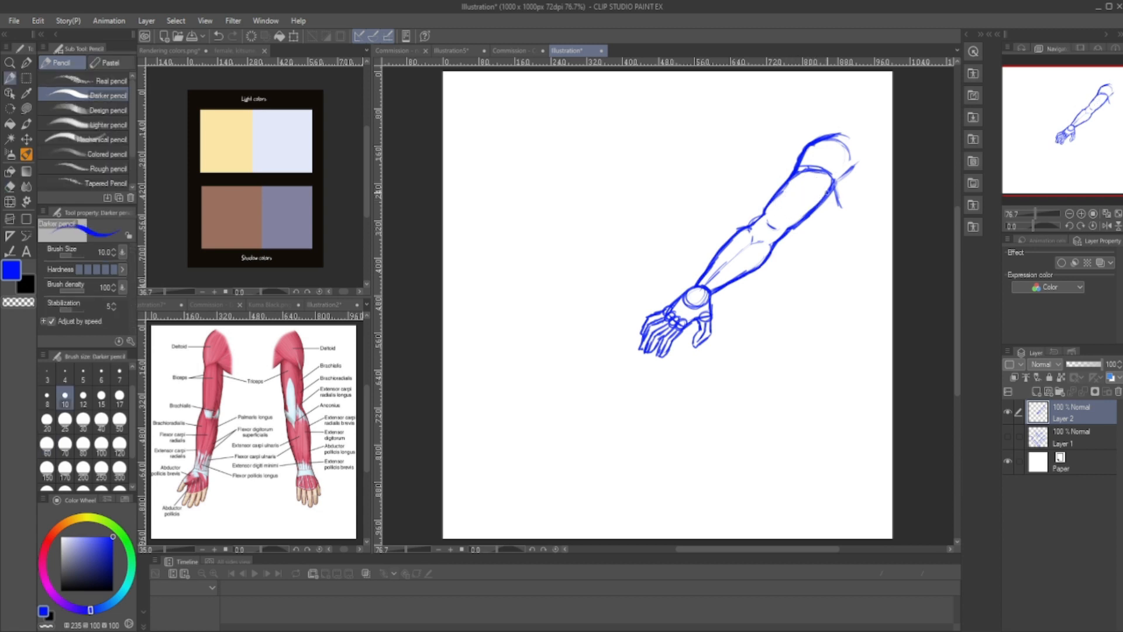
{"action": "left_click", "coordinate": [525, 630]}
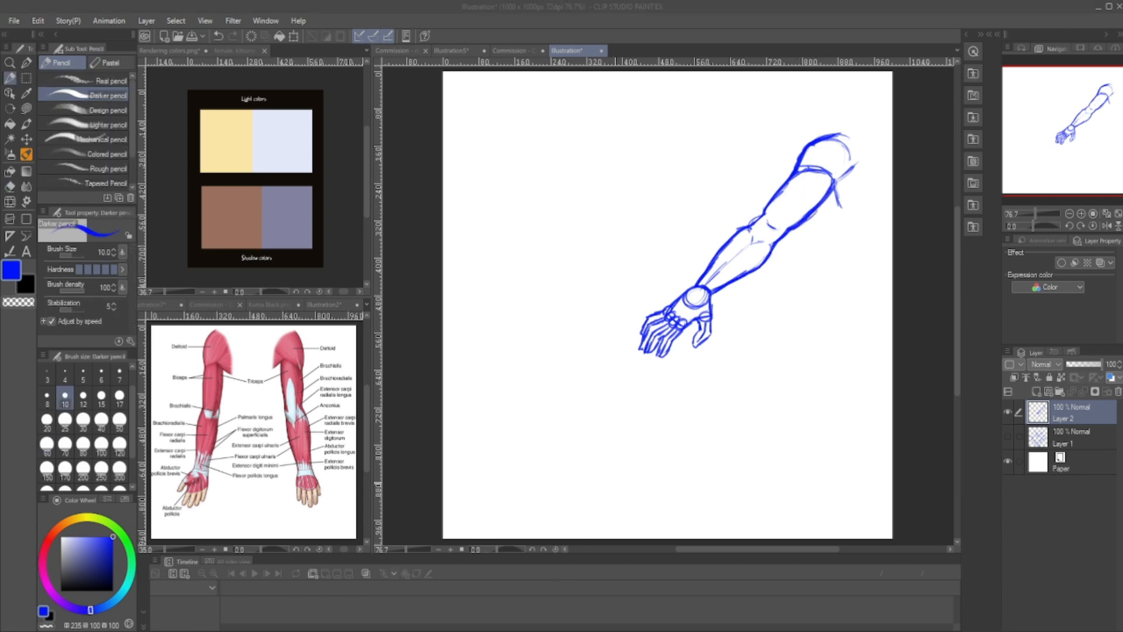
{"action": "left_click", "coordinate": [420, 211]}
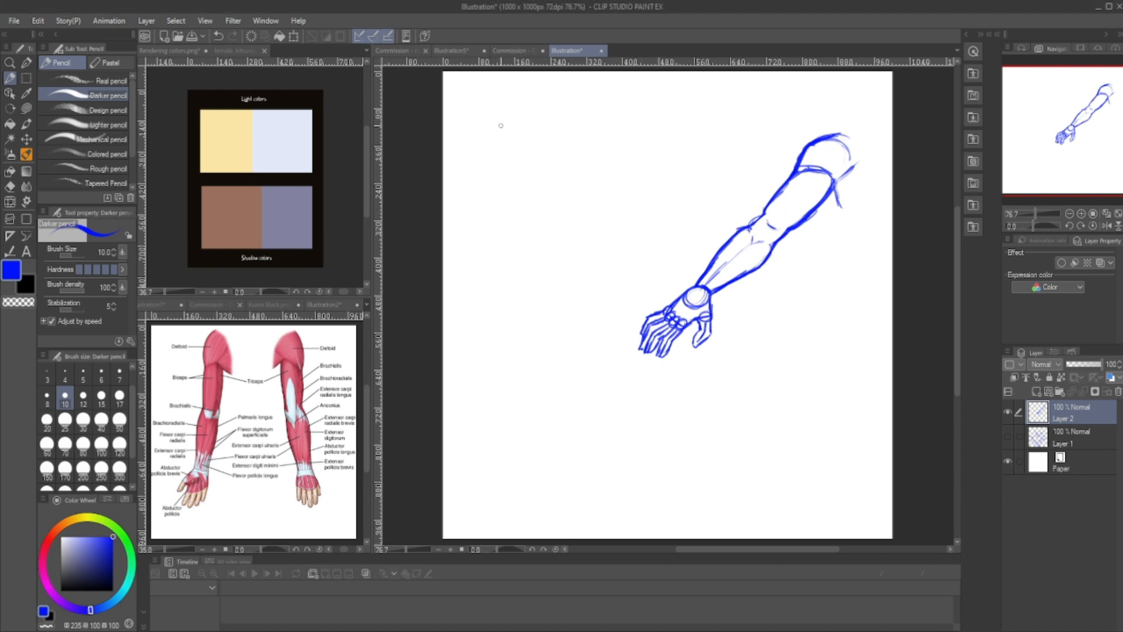
- Sketch a second arm skeleton at the canvas's upper left with shoulder, elbow and wrist circles, a hand block, and a thick shoulder cap
{"action": "mouse_move", "coordinate": [507, 122]}
{"action": "left_mouse_down"}
{"action": "mouse_move", "coordinate": [546, 179]}
{"action": "mouse_move", "coordinate": [547, 206]}
{"action": "mouse_move", "coordinate": [568, 198]}
{"action": "mouse_move", "coordinate": [598, 258]}
{"action": "mouse_move", "coordinate": [591, 274]}
{"action": "mouse_move", "coordinate": [602, 259]}
{"action": "mouse_move", "coordinate": [584, 294]}
{"action": "mouse_move", "coordinate": [611, 276]}
{"action": "mouse_move", "coordinate": [623, 286]}
{"action": "mouse_move", "coordinate": [591, 300]}
{"action": "mouse_move", "coordinate": [591, 272]}
{"action": "mouse_move", "coordinate": [583, 293]}
{"action": "left_mouse_up"}
{"action": "left_click_drag", "start_coordinate": [583, 294], "coordinate": [590, 293]}
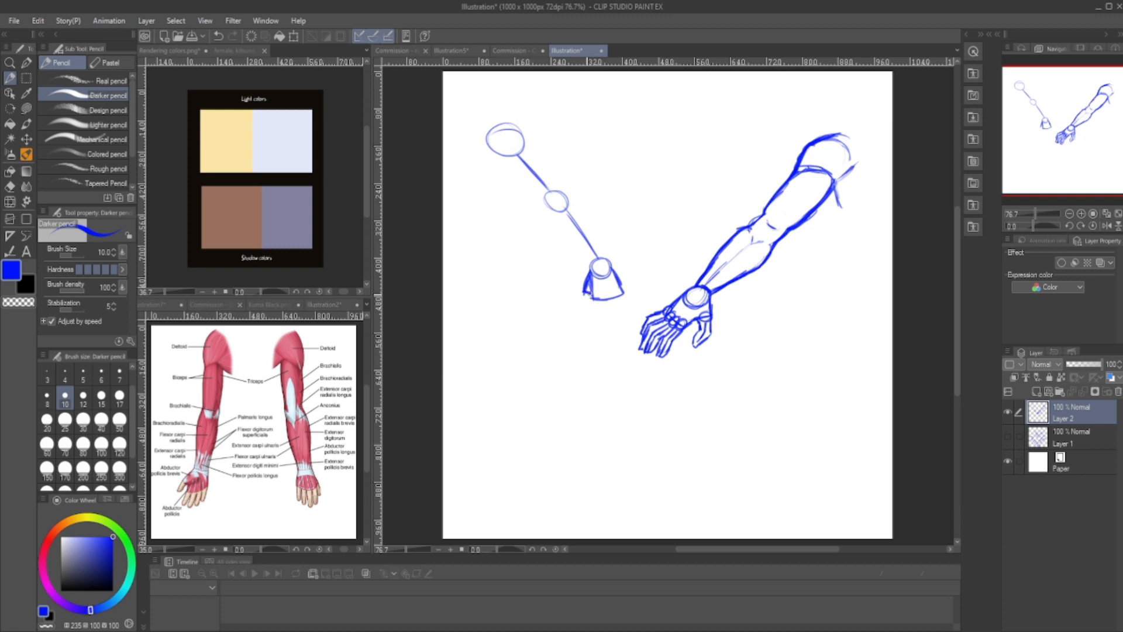
{"action": "mouse_move", "coordinate": [486, 127]}
{"action": "left_mouse_down"}
{"action": "mouse_move", "coordinate": [514, 118]}
{"action": "mouse_move", "coordinate": [532, 143]}
{"action": "mouse_move", "coordinate": [486, 127]}
{"action": "mouse_move", "coordinate": [516, 121]}
{"action": "mouse_move", "coordinate": [532, 140]}
{"action": "mouse_move", "coordinate": [496, 154]}
{"action": "mouse_move", "coordinate": [506, 155]}
{"action": "mouse_move", "coordinate": [484, 126]}
{"action": "mouse_move", "coordinate": [479, 134]}
{"action": "left_mouse_up"}
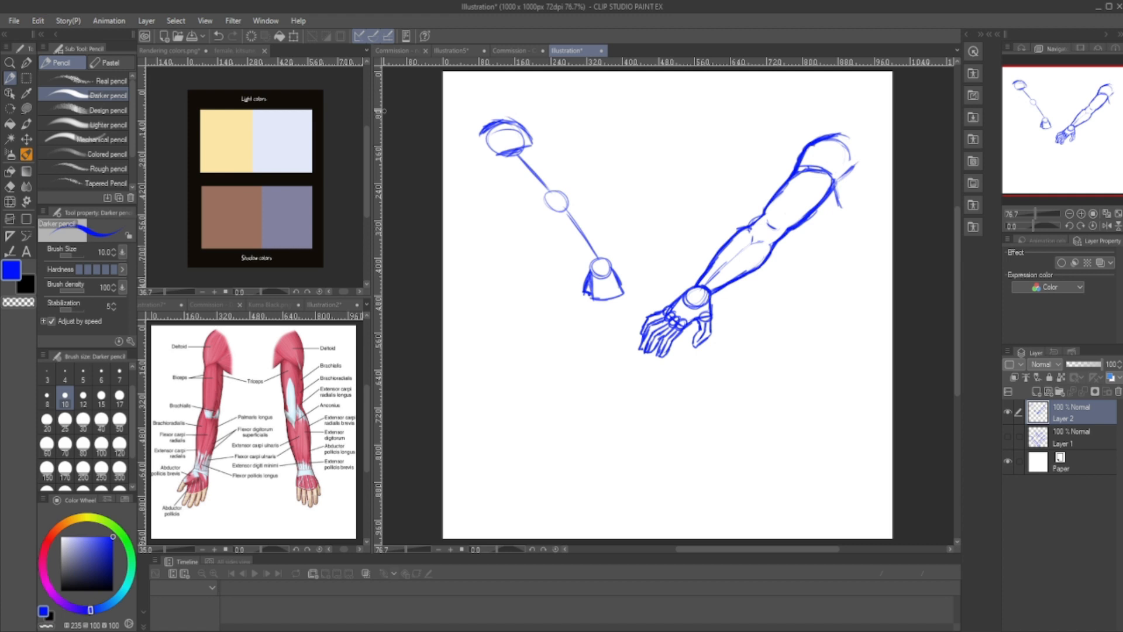
- Draw the second arm's upper-arm and forearm contours around its guidelines, from the shoulder cap down to the wrist circle
{"action": "mouse_move", "coordinate": [530, 144]}
{"action": "left_mouse_down"}
{"action": "mouse_move", "coordinate": [552, 172]}
{"action": "mouse_move", "coordinate": [502, 154]}
{"action": "mouse_move", "coordinate": [548, 164]}
{"action": "mouse_move", "coordinate": [539, 150]}
{"action": "mouse_move", "coordinate": [503, 174]}
{"action": "mouse_move", "coordinate": [533, 197]}
{"action": "left_mouse_up"}
{"action": "mouse_move", "coordinate": [548, 160]}
{"action": "left_mouse_down"}
{"action": "mouse_move", "coordinate": [565, 196]}
{"action": "mouse_move", "coordinate": [553, 206]}
{"action": "mouse_move", "coordinate": [530, 197]}
{"action": "mouse_move", "coordinate": [545, 178]}
{"action": "left_mouse_up"}
{"action": "mouse_move", "coordinate": [539, 173]}
{"action": "left_mouse_down"}
{"action": "mouse_move", "coordinate": [532, 180]}
{"action": "mouse_move", "coordinate": [570, 202]}
{"action": "mouse_move", "coordinate": [553, 213]}
{"action": "mouse_move", "coordinate": [570, 208]}
{"action": "left_mouse_up"}
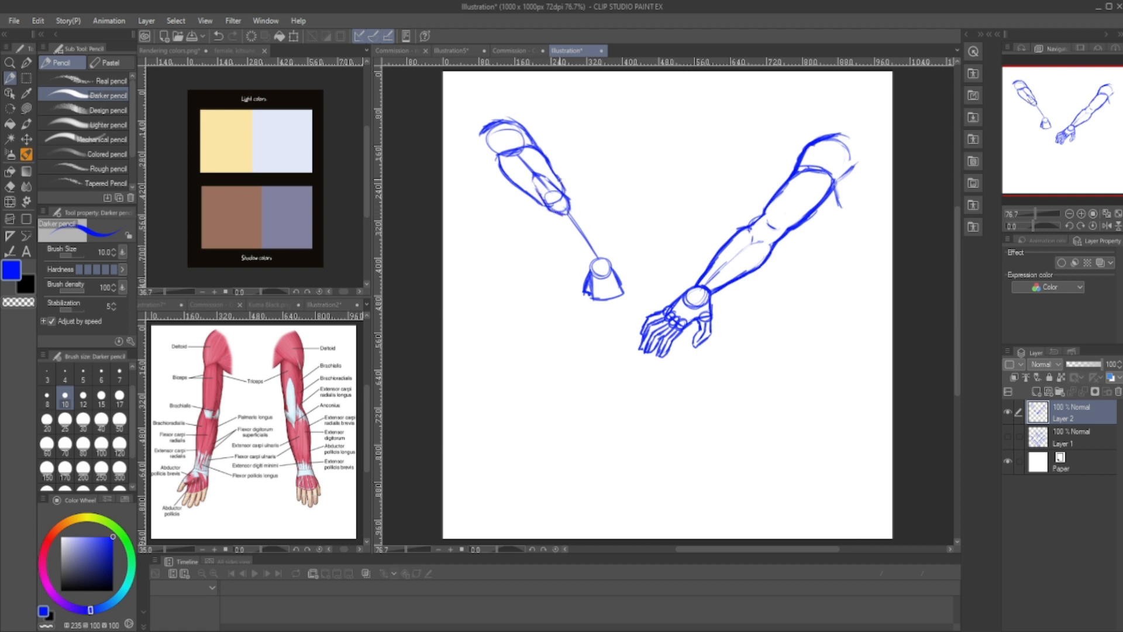
{"action": "left_click_drag", "start_coordinate": [563, 187], "coordinate": [609, 261]}
{"action": "left_click_drag", "start_coordinate": [543, 208], "coordinate": [588, 270]}
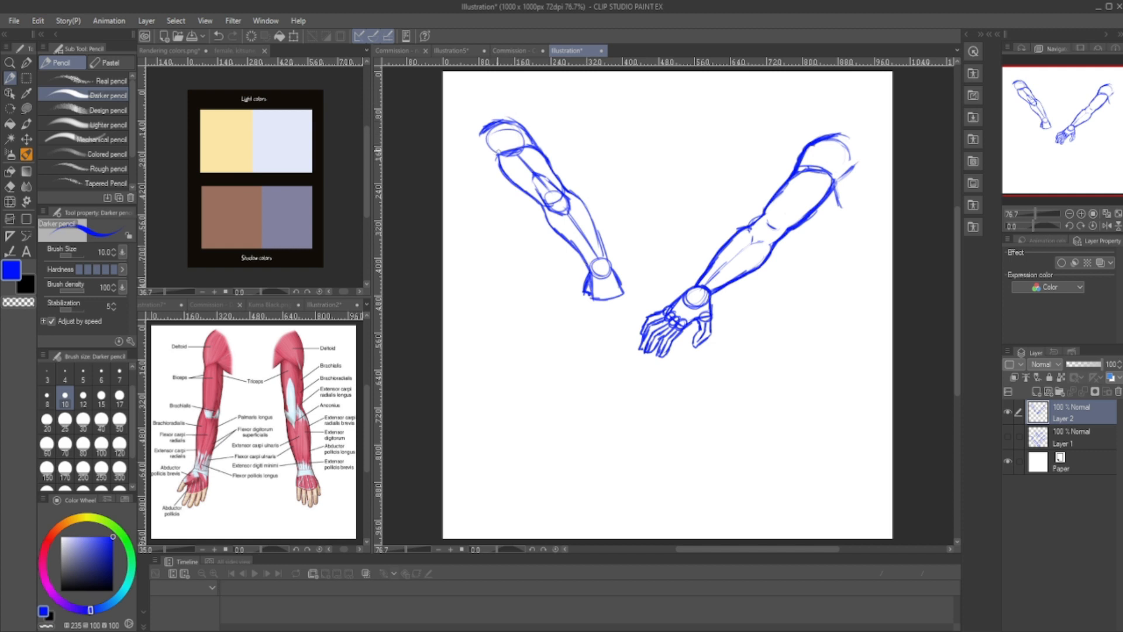
- Darken the second arm's shoulder cap, erase its elbow circle, and redraw the elbow's contour lines
{"action": "left_click_drag", "start_coordinate": [483, 126], "coordinate": [528, 138]}
{"action": "key", "text": "e"}
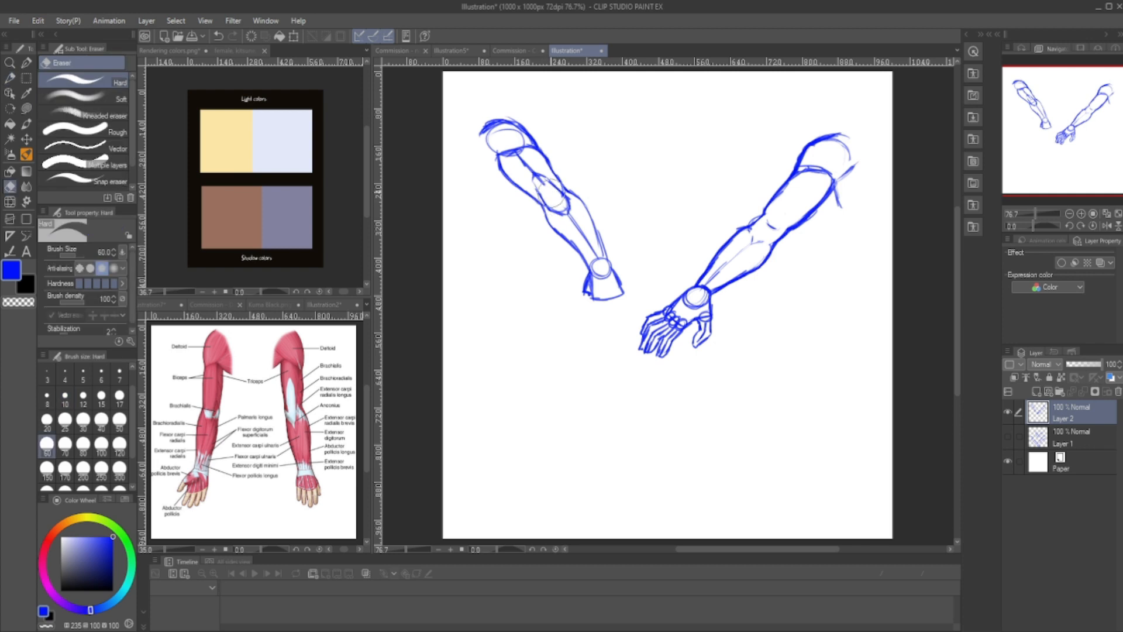
{"action": "key", "text": "p"}
{"action": "key", "text": "e"}
{"action": "key", "text": "p"}
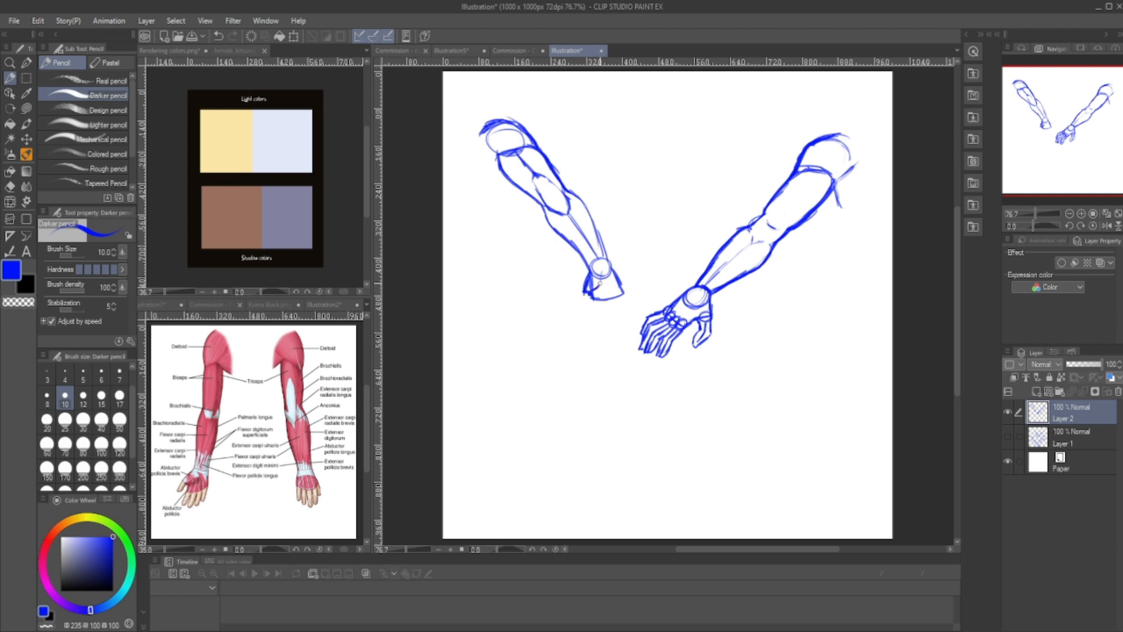
- Draw the second arm's hand with knuckle circles along the hand block, a thumb, and outlined fingers
{"action": "mouse_move", "coordinate": [587, 295]}
{"action": "left_mouse_down"}
{"action": "mouse_move", "coordinate": [601, 271]}
{"action": "mouse_move", "coordinate": [611, 287]}
{"action": "left_mouse_up"}
{"action": "mouse_move", "coordinate": [607, 283]}
{"action": "left_mouse_down"}
{"action": "mouse_move", "coordinate": [621, 296]}
{"action": "mouse_move", "coordinate": [584, 292]}
{"action": "mouse_move", "coordinate": [624, 310]}
{"action": "left_mouse_up"}
{"action": "mouse_move", "coordinate": [585, 290]}
{"action": "left_mouse_down"}
{"action": "mouse_move", "coordinate": [580, 312]}
{"action": "mouse_move", "coordinate": [620, 316]}
{"action": "mouse_move", "coordinate": [627, 305]}
{"action": "mouse_move", "coordinate": [625, 320]}
{"action": "left_mouse_up"}
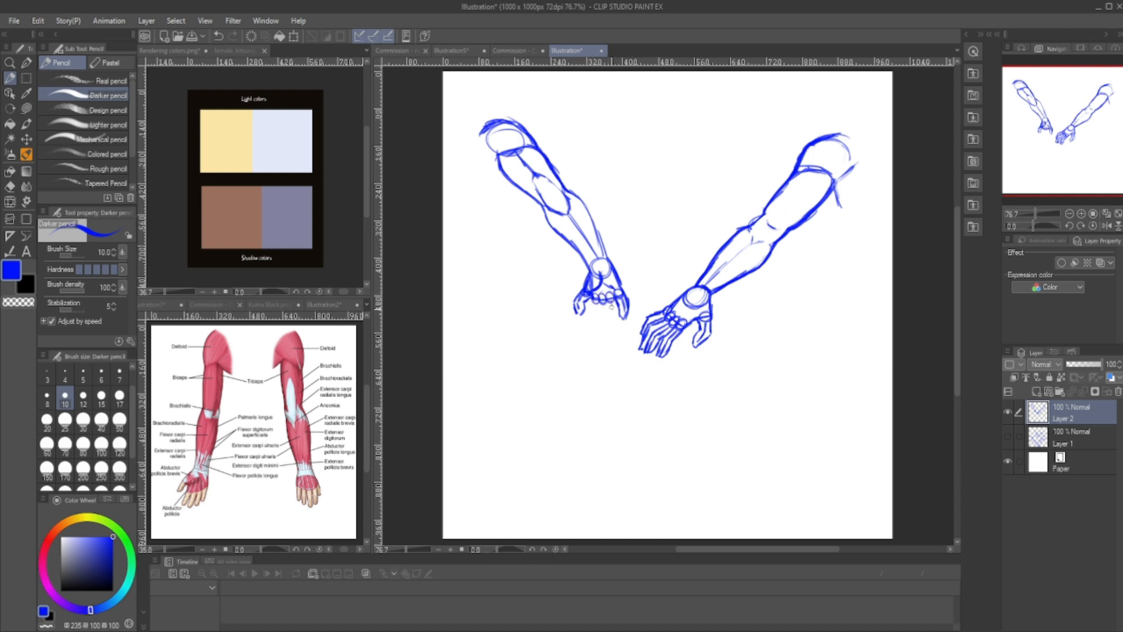
{"action": "left_click_drag", "start_coordinate": [613, 315], "coordinate": [601, 329]}
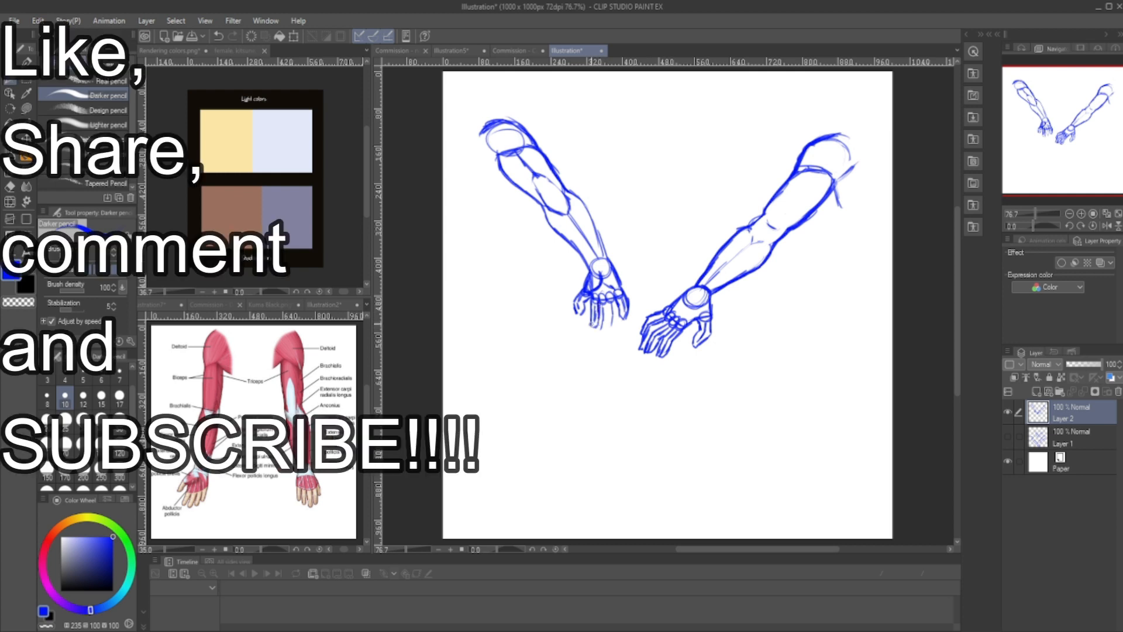
{"action": "left_click_drag", "start_coordinate": [596, 327], "coordinate": [605, 326]}
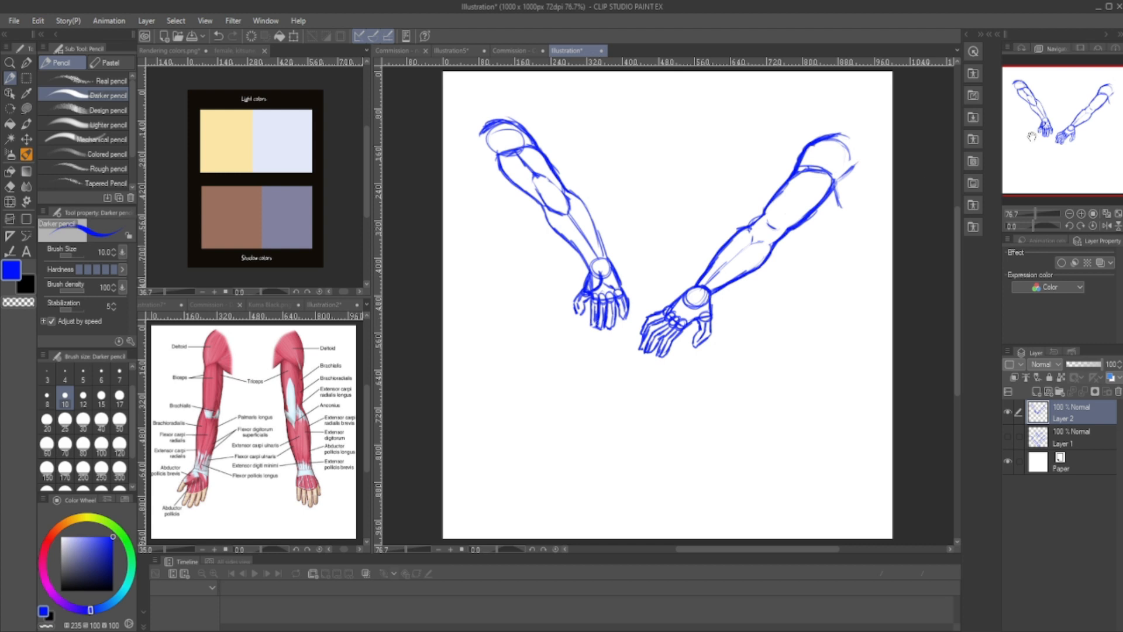
- Start a bent arm below the second arm with a large shoulder circle and a smaller wrist circle joined by a midpoint-marked guideline
{"action": "left_click_drag", "start_coordinate": [810, 182], "coordinate": [819, 162]}
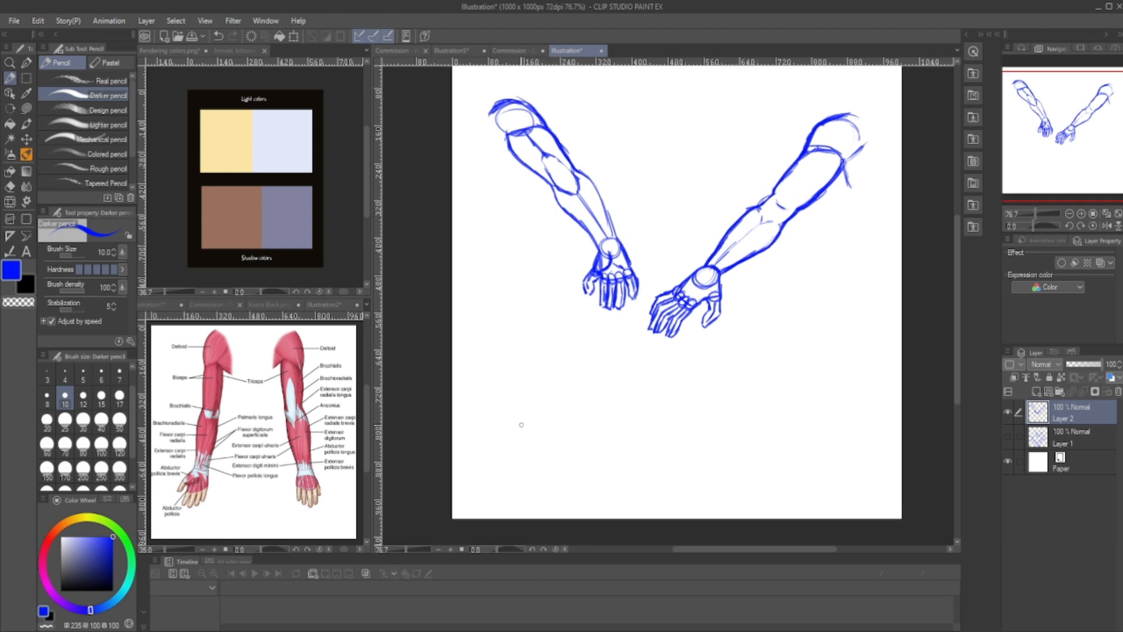
{"action": "mouse_move", "coordinate": [502, 378]}
{"action": "left_mouse_down"}
{"action": "mouse_move", "coordinate": [482, 368]}
{"action": "mouse_move", "coordinate": [515, 358]}
{"action": "mouse_move", "coordinate": [519, 374]}
{"action": "mouse_move", "coordinate": [501, 355]}
{"action": "mouse_move", "coordinate": [511, 381]}
{"action": "mouse_move", "coordinate": [488, 362]}
{"action": "mouse_move", "coordinate": [490, 374]}
{"action": "mouse_move", "coordinate": [523, 368]}
{"action": "mouse_move", "coordinate": [526, 383]}
{"action": "mouse_move", "coordinate": [620, 360]}
{"action": "mouse_move", "coordinate": [625, 380]}
{"action": "left_mouse_up"}
{"action": "key", "text": "e"}
{"action": "key", "text": "p"}
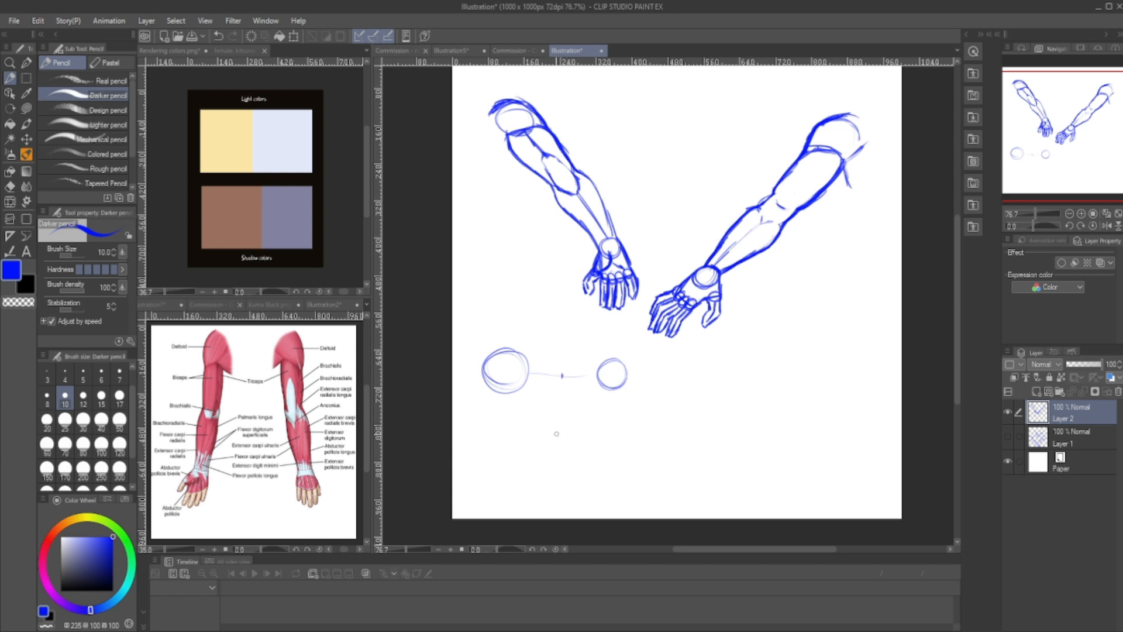
- Add an elbow circle below the guideline's midpoint, connect it to both end circles, and sketch the bent arm's upper-arm cylinder
{"action": "left_click_drag", "start_coordinate": [566, 433], "coordinate": [561, 433]}
{"action": "left_click_drag", "start_coordinate": [514, 387], "coordinate": [551, 439]}
{"action": "left_click_drag", "start_coordinate": [602, 389], "coordinate": [570, 438]}
{"action": "mouse_move", "coordinate": [522, 378]}
{"action": "left_mouse_down"}
{"action": "mouse_move", "coordinate": [495, 398]}
{"action": "mouse_move", "coordinate": [537, 388]}
{"action": "mouse_move", "coordinate": [559, 432]}
{"action": "left_mouse_up"}
{"action": "mouse_move", "coordinate": [496, 397]}
{"action": "left_mouse_down"}
{"action": "mouse_move", "coordinate": [530, 440]}
{"action": "mouse_move", "coordinate": [574, 447]}
{"action": "left_mouse_up"}
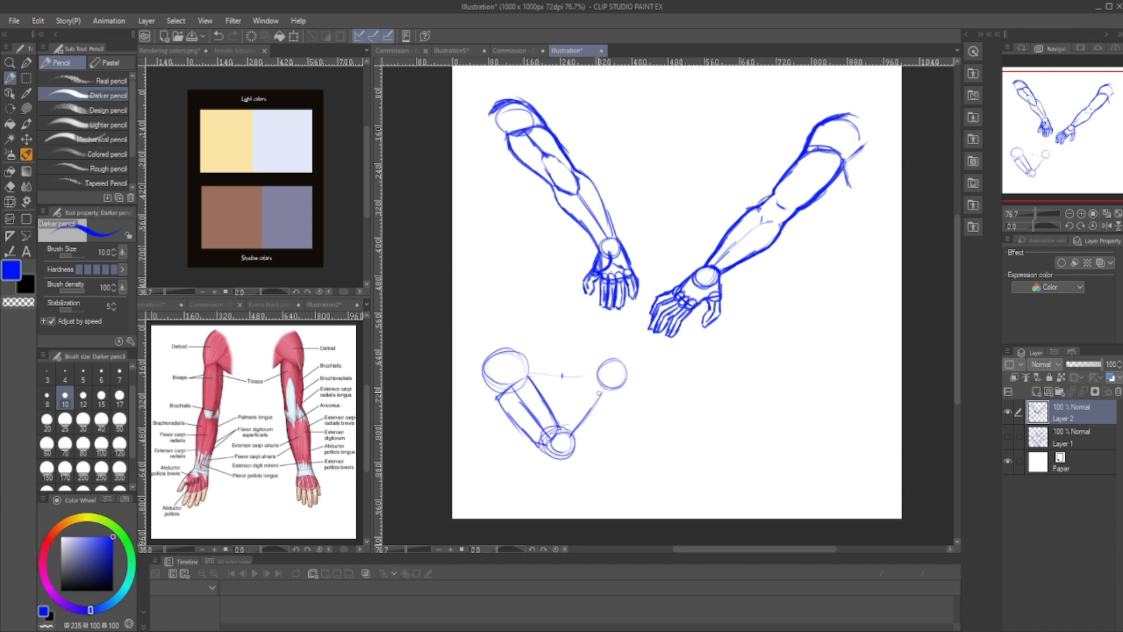
- Sketch the bent arm's forearm cylinder from the wrist circle to the elbow, erase stray lines, and round the elbow's outer contour
{"action": "mouse_move", "coordinate": [593, 379]}
{"action": "left_mouse_down"}
{"action": "mouse_move", "coordinate": [613, 390]}
{"action": "mouse_move", "coordinate": [587, 441]}
{"action": "mouse_move", "coordinate": [613, 393]}
{"action": "mouse_move", "coordinate": [587, 444]}
{"action": "mouse_move", "coordinate": [574, 445]}
{"action": "mouse_move", "coordinate": [571, 411]}
{"action": "mouse_move", "coordinate": [560, 434]}
{"action": "mouse_move", "coordinate": [581, 446]}
{"action": "mouse_move", "coordinate": [570, 458]}
{"action": "left_mouse_up"}
{"action": "left_click_drag", "start_coordinate": [600, 423], "coordinate": [575, 456]}
{"action": "left_click_drag", "start_coordinate": [618, 389], "coordinate": [569, 461]}
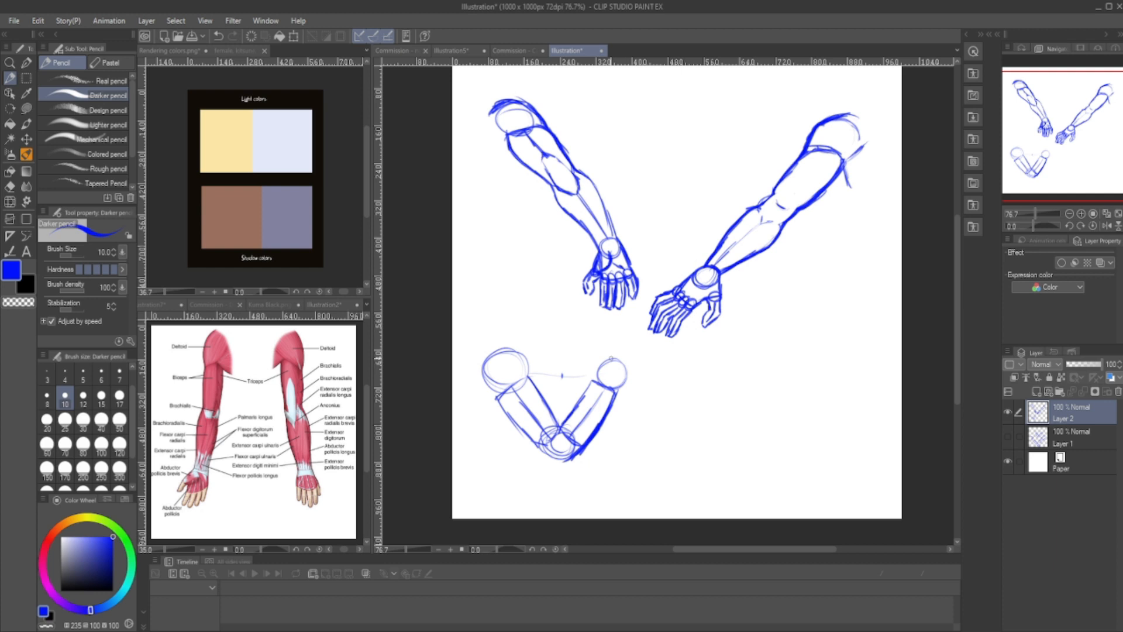
{"action": "key", "text": "e"}
{"action": "mouse_move", "coordinate": [616, 401]}
{"action": "left_mouse_down"}
{"action": "mouse_move", "coordinate": [573, 460]}
{"action": "mouse_move", "coordinate": [597, 423]}
{"action": "mouse_move", "coordinate": [565, 463]}
{"action": "mouse_move", "coordinate": [537, 450]}
{"action": "left_mouse_up"}
{"action": "key", "text": "p"}
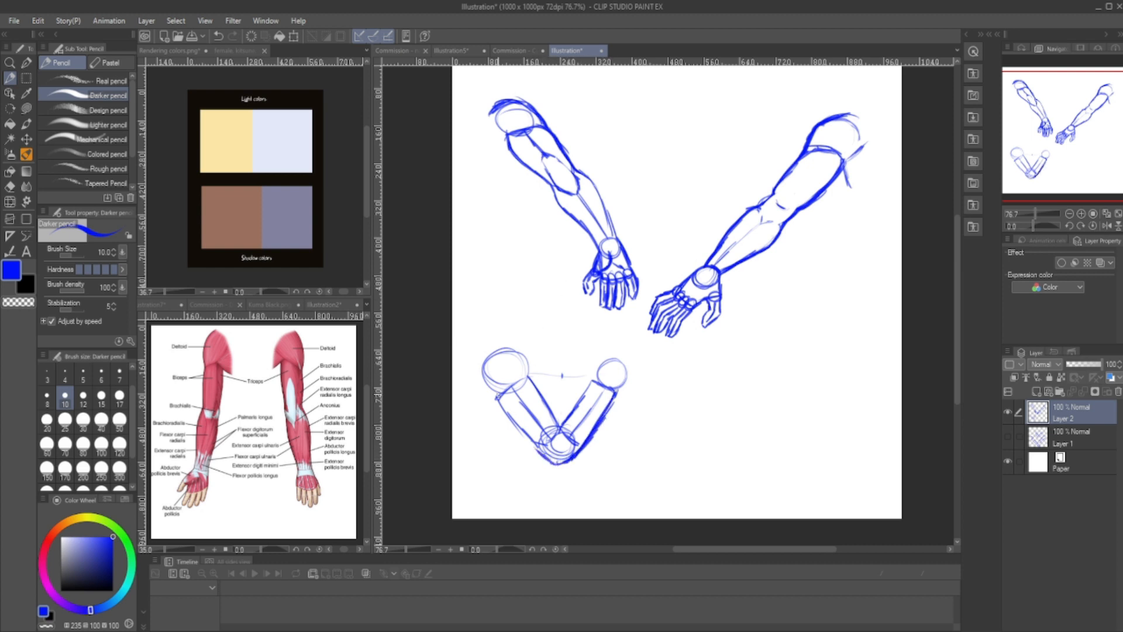
- Draw bulging muscle contours along both sides of the bent arm's upper arm and erase the straight cylinder lines inside them
{"action": "left_click_drag", "start_coordinate": [496, 399], "coordinate": [512, 426]}
{"action": "left_click_drag", "start_coordinate": [496, 397], "coordinate": [546, 460]}
{"action": "left_click_drag", "start_coordinate": [530, 377], "coordinate": [557, 425]}
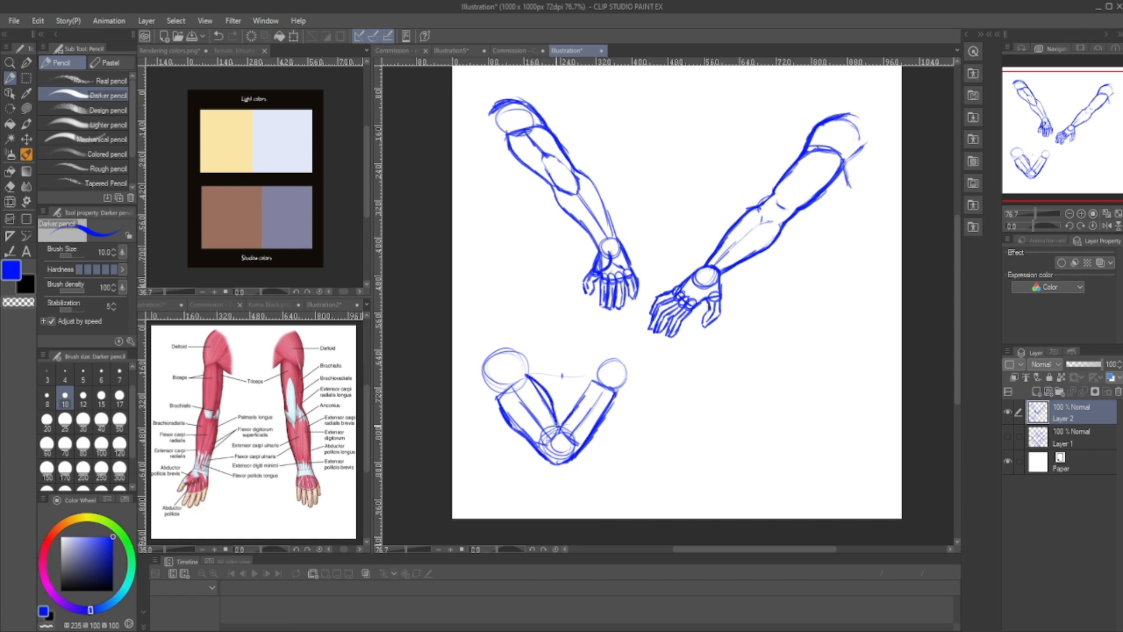
{"action": "key", "text": "e"}
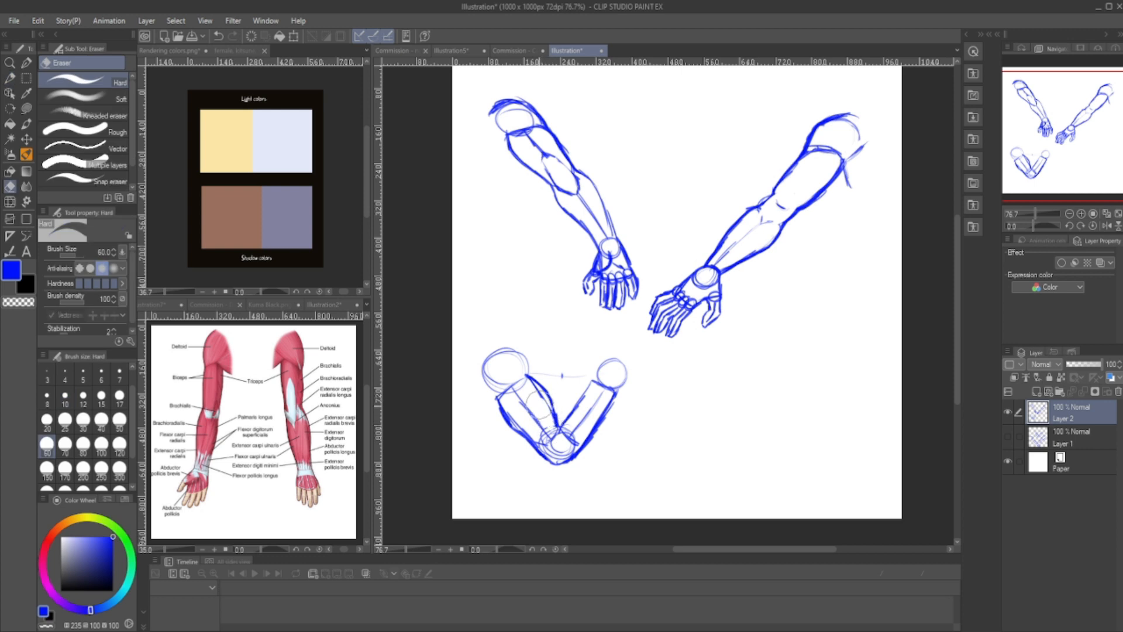
{"action": "key", "text": "p"}
{"action": "left_click_drag", "start_coordinate": [506, 419], "coordinate": [521, 435]}
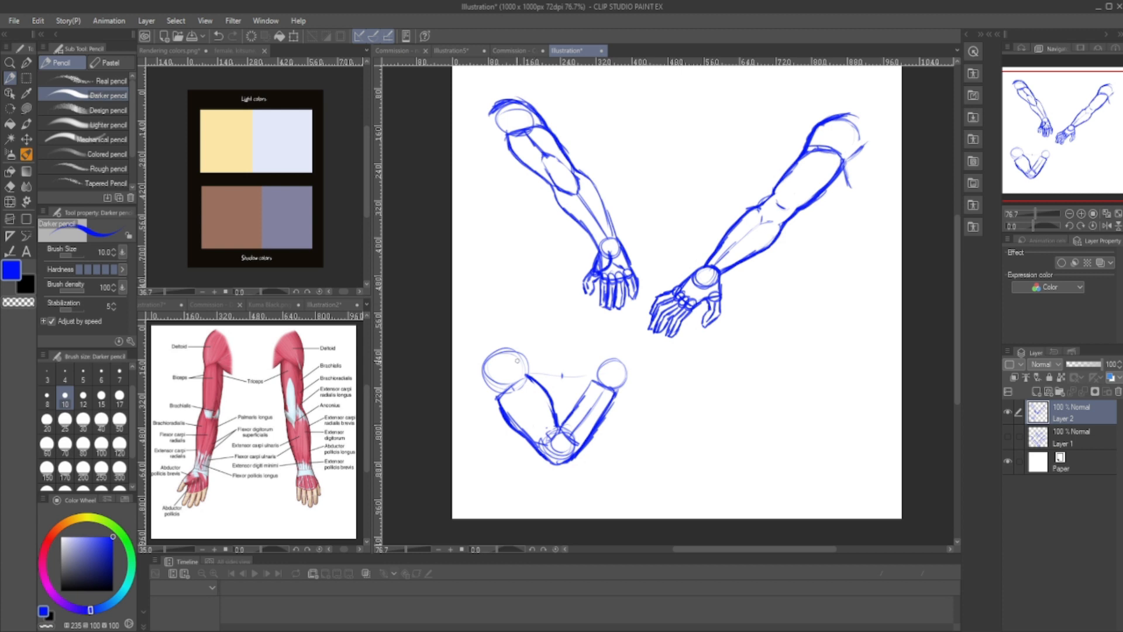
- Reshape the bent arm's shoulder circle into a deltoid cap, erasing excess circle lines and redrawing the curve into the upper arm
{"action": "mouse_move", "coordinate": [532, 378]}
{"action": "left_mouse_down"}
{"action": "mouse_move", "coordinate": [494, 349]}
{"action": "mouse_move", "coordinate": [477, 372]}
{"action": "mouse_move", "coordinate": [516, 356]}
{"action": "mouse_move", "coordinate": [524, 367]}
{"action": "left_mouse_up"}
{"action": "key", "text": "e"}
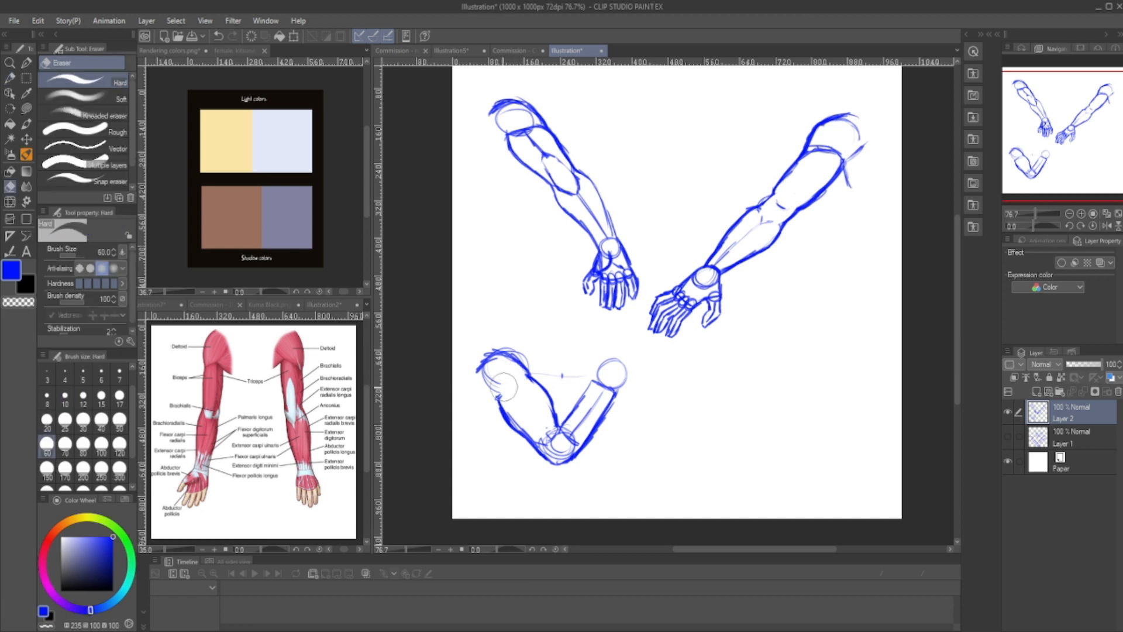
{"action": "mouse_move", "coordinate": [519, 370]}
{"action": "left_mouse_down"}
{"action": "mouse_move", "coordinate": [487, 355]}
{"action": "mouse_move", "coordinate": [476, 368]}
{"action": "mouse_move", "coordinate": [528, 376]}
{"action": "mouse_move", "coordinate": [515, 372]}
{"action": "mouse_move", "coordinate": [494, 393]}
{"action": "mouse_move", "coordinate": [527, 358]}
{"action": "mouse_move", "coordinate": [531, 373]}
{"action": "mouse_move", "coordinate": [501, 350]}
{"action": "left_mouse_up"}
{"action": "key", "text": "p"}
{"action": "key", "text": "e"}
{"action": "key", "text": "p"}
{"action": "mouse_move", "coordinate": [529, 370]}
{"action": "left_mouse_down"}
{"action": "mouse_move", "coordinate": [528, 394]}
{"action": "mouse_move", "coordinate": [491, 391]}
{"action": "mouse_move", "coordinate": [517, 398]}
{"action": "mouse_move", "coordinate": [533, 374]}
{"action": "mouse_move", "coordinate": [521, 350]}
{"action": "mouse_move", "coordinate": [499, 359]}
{"action": "mouse_move", "coordinate": [495, 386]}
{"action": "mouse_move", "coordinate": [497, 374]}
{"action": "mouse_move", "coordinate": [527, 399]}
{"action": "left_mouse_up"}
{"action": "key", "text": "e"}
{"action": "key", "text": "p"}
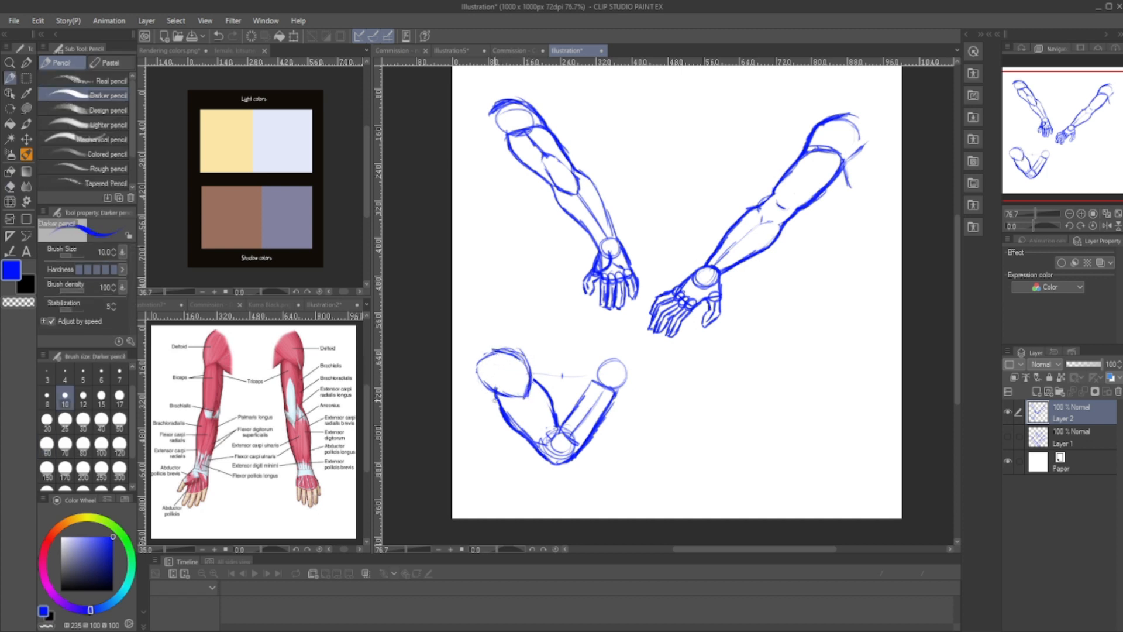
- Add the biceps contour and inner elbow crease to the bent arm, and darken the upper-arm and forearm outlines
{"action": "mouse_move", "coordinate": [525, 399]}
{"action": "left_mouse_down"}
{"action": "mouse_move", "coordinate": [554, 442]}
{"action": "mouse_move", "coordinate": [555, 429]}
{"action": "left_mouse_up"}
{"action": "mouse_move", "coordinate": [528, 366]}
{"action": "left_mouse_down"}
{"action": "mouse_move", "coordinate": [528, 400]}
{"action": "mouse_move", "coordinate": [500, 348]}
{"action": "mouse_move", "coordinate": [487, 356]}
{"action": "mouse_move", "coordinate": [546, 431]}
{"action": "left_mouse_up"}
{"action": "left_click_drag", "start_coordinate": [535, 415], "coordinate": [555, 437]}
{"action": "left_click_drag", "start_coordinate": [554, 438], "coordinate": [557, 416]}
{"action": "left_click_drag", "start_coordinate": [532, 377], "coordinate": [558, 416]}
{"action": "mouse_move", "coordinate": [593, 379]}
{"action": "left_mouse_down"}
{"action": "mouse_move", "coordinate": [558, 430]}
{"action": "mouse_move", "coordinate": [593, 383]}
{"action": "left_mouse_up"}
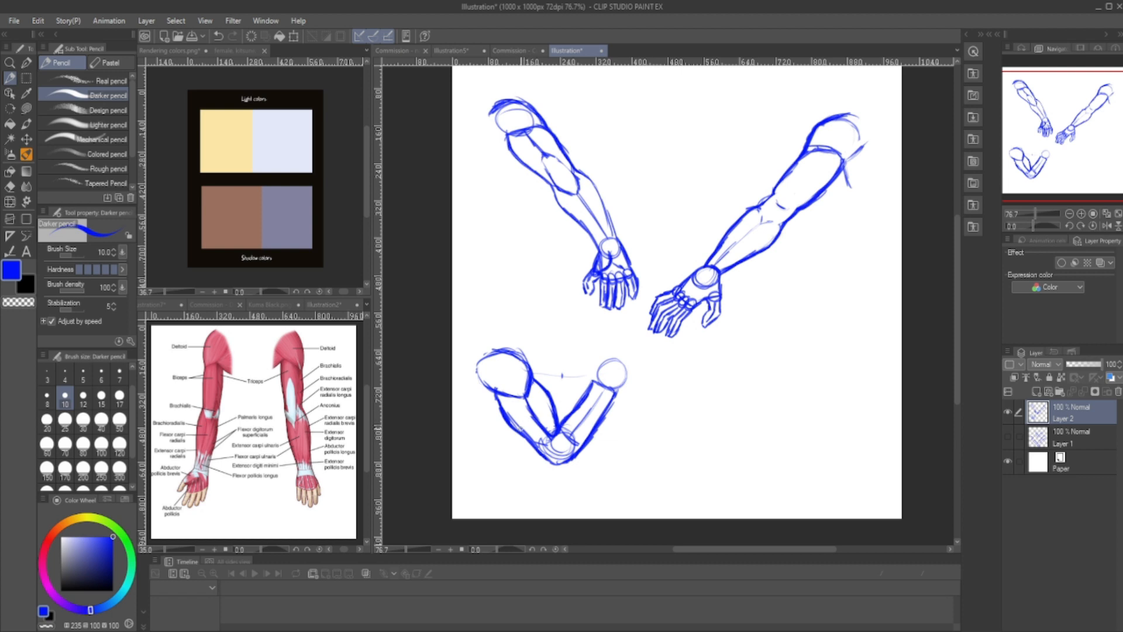
{"action": "mouse_move", "coordinate": [494, 398]}
{"action": "left_mouse_down"}
{"action": "mouse_move", "coordinate": [537, 453]}
{"action": "mouse_move", "coordinate": [556, 447]}
{"action": "mouse_move", "coordinate": [543, 451]}
{"action": "left_mouse_up"}
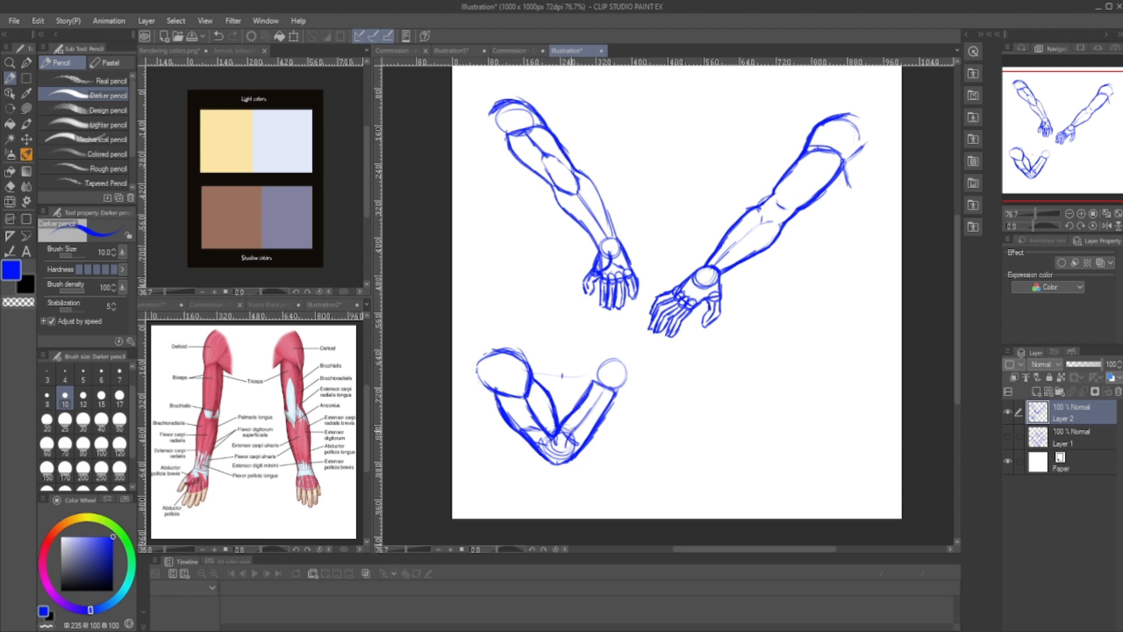
- Erase leftover construction lines inside the bent arm's elbow and shoulder, and redraw the wrist circle and affected contours
{"action": "key", "text": "e"}
{"action": "left_click_drag", "start_coordinate": [564, 436], "coordinate": [571, 451]}
{"action": "key", "text": "p"}
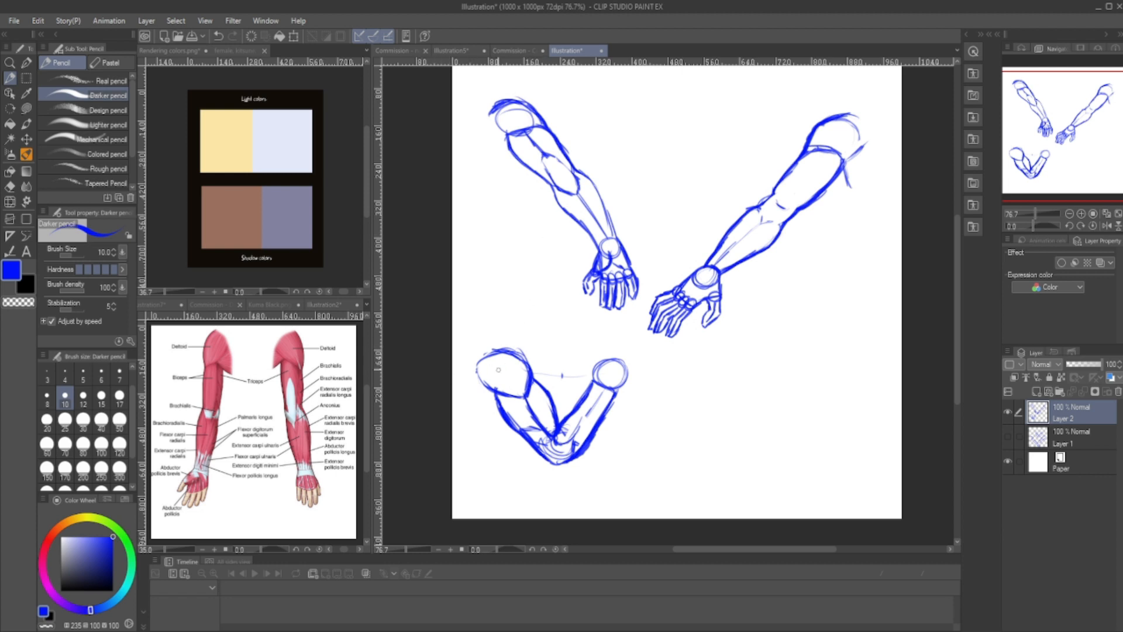
{"action": "key", "text": "e"}
{"action": "mouse_move", "coordinate": [503, 386]}
{"action": "left_mouse_down"}
{"action": "mouse_move", "coordinate": [515, 399]}
{"action": "mouse_move", "coordinate": [523, 369]}
{"action": "left_mouse_up"}
{"action": "key", "text": "p"}
{"action": "key", "text": "e"}
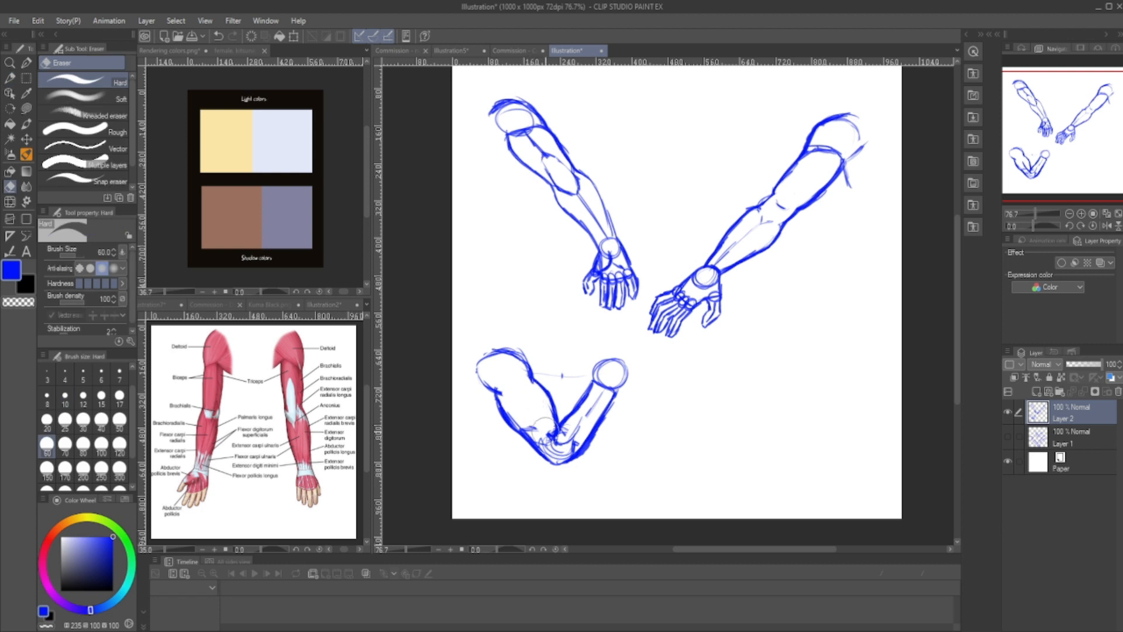
{"action": "left_click_drag", "start_coordinate": [538, 420], "coordinate": [548, 434]}
{"action": "key", "text": "p"}
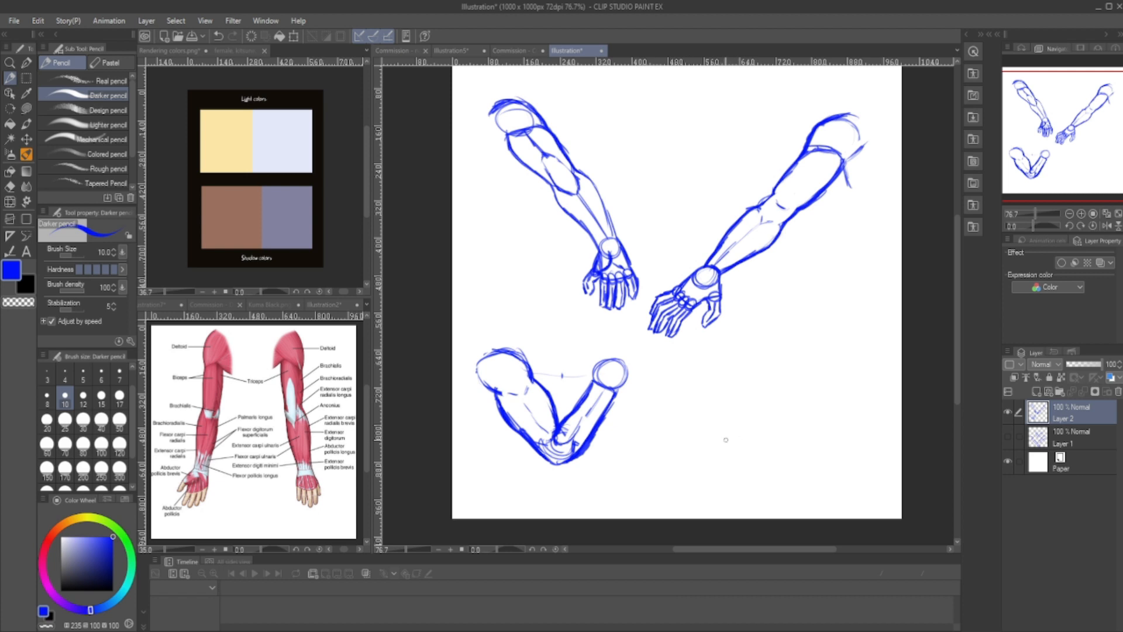
- Construct a diagonal arm in the canvas's lower-right area with shoulder, elbow, and wrist circles joined by upper-arm and forearm cylinders
{"action": "mouse_move", "coordinate": [728, 462]}
{"action": "left_mouse_down"}
{"action": "mouse_move", "coordinate": [707, 451]}
{"action": "mouse_move", "coordinate": [707, 437]}
{"action": "mouse_move", "coordinate": [745, 419]}
{"action": "mouse_move", "coordinate": [721, 419]}
{"action": "mouse_move", "coordinate": [688, 455]}
{"action": "left_mouse_up"}
{"action": "left_click_drag", "start_coordinate": [670, 463], "coordinate": [680, 465]}
{"action": "key", "text": "ctrl+z"}
{"action": "left_click_drag", "start_coordinate": [754, 416], "coordinate": [779, 383]}
{"action": "mouse_move", "coordinate": [732, 418]}
{"action": "left_mouse_down"}
{"action": "mouse_move", "coordinate": [787, 380]}
{"action": "mouse_move", "coordinate": [772, 370]}
{"action": "mouse_move", "coordinate": [814, 331]}
{"action": "left_mouse_up"}
{"action": "mouse_move", "coordinate": [789, 375]}
{"action": "left_mouse_down"}
{"action": "mouse_move", "coordinate": [831, 305]}
{"action": "mouse_move", "coordinate": [819, 325]}
{"action": "left_mouse_up"}
{"action": "mouse_move", "coordinate": [790, 369]}
{"action": "left_mouse_down"}
{"action": "mouse_move", "coordinate": [777, 380]}
{"action": "mouse_move", "coordinate": [819, 349]}
{"action": "mouse_move", "coordinate": [800, 381]}
{"action": "left_mouse_up"}
{"action": "mouse_move", "coordinate": [811, 328]}
{"action": "left_mouse_down"}
{"action": "mouse_move", "coordinate": [825, 325]}
{"action": "mouse_move", "coordinate": [806, 326]}
{"action": "mouse_move", "coordinate": [783, 375]}
{"action": "mouse_move", "coordinate": [817, 362]}
{"action": "mouse_move", "coordinate": [791, 378]}
{"action": "mouse_move", "coordinate": [767, 430]}
{"action": "left_mouse_up"}
{"action": "mouse_move", "coordinate": [770, 372]}
{"action": "left_mouse_down"}
{"action": "mouse_move", "coordinate": [742, 411]}
{"action": "mouse_move", "coordinate": [765, 438]}
{"action": "left_mouse_up"}
- Draw a pointed deltoid cap over the lower-right arm's shoulder circle and contour the upper arm's underside into the armpit
{"action": "mouse_move", "coordinate": [797, 386]}
{"action": "left_mouse_down"}
{"action": "mouse_move", "coordinate": [769, 430]}
{"action": "mouse_move", "coordinate": [738, 427]}
{"action": "mouse_move", "coordinate": [734, 461]}
{"action": "mouse_move", "coordinate": [710, 450]}
{"action": "mouse_move", "coordinate": [731, 413]}
{"action": "mouse_move", "coordinate": [702, 451]}
{"action": "left_mouse_up"}
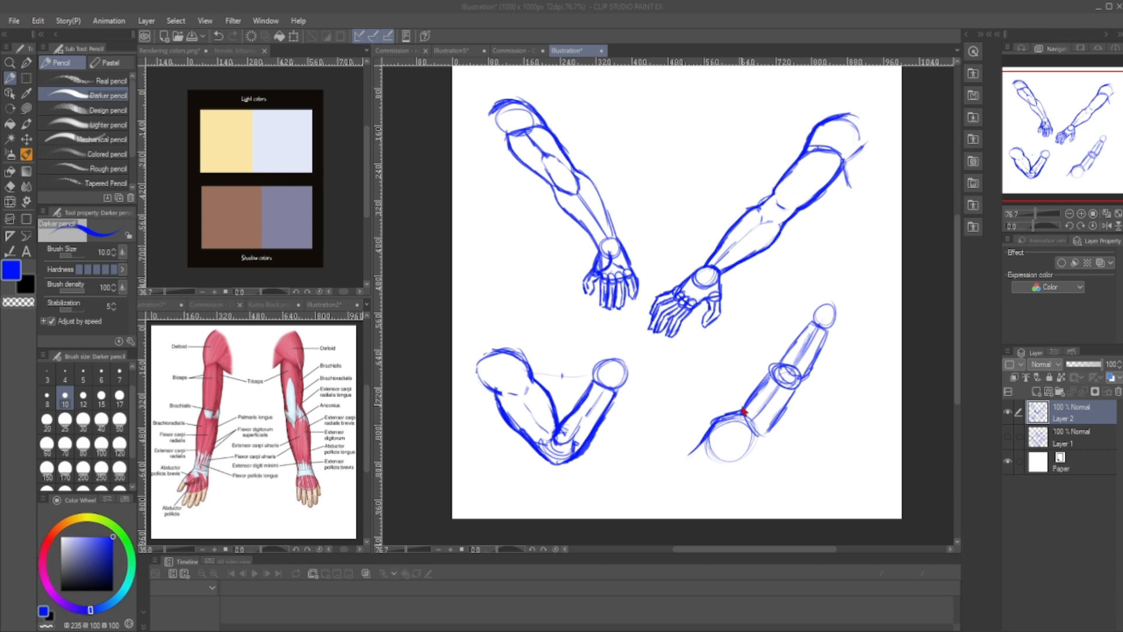
{"action": "left_click_drag", "start_coordinate": [738, 411], "coordinate": [714, 424]}
{"action": "left_click_drag", "start_coordinate": [767, 379], "coordinate": [737, 439]}
{"action": "mouse_move", "coordinate": [791, 395]}
{"action": "left_mouse_down"}
{"action": "mouse_move", "coordinate": [750, 446]}
{"action": "mouse_move", "coordinate": [690, 455]}
{"action": "mouse_move", "coordinate": [721, 447]}
{"action": "left_mouse_up"}
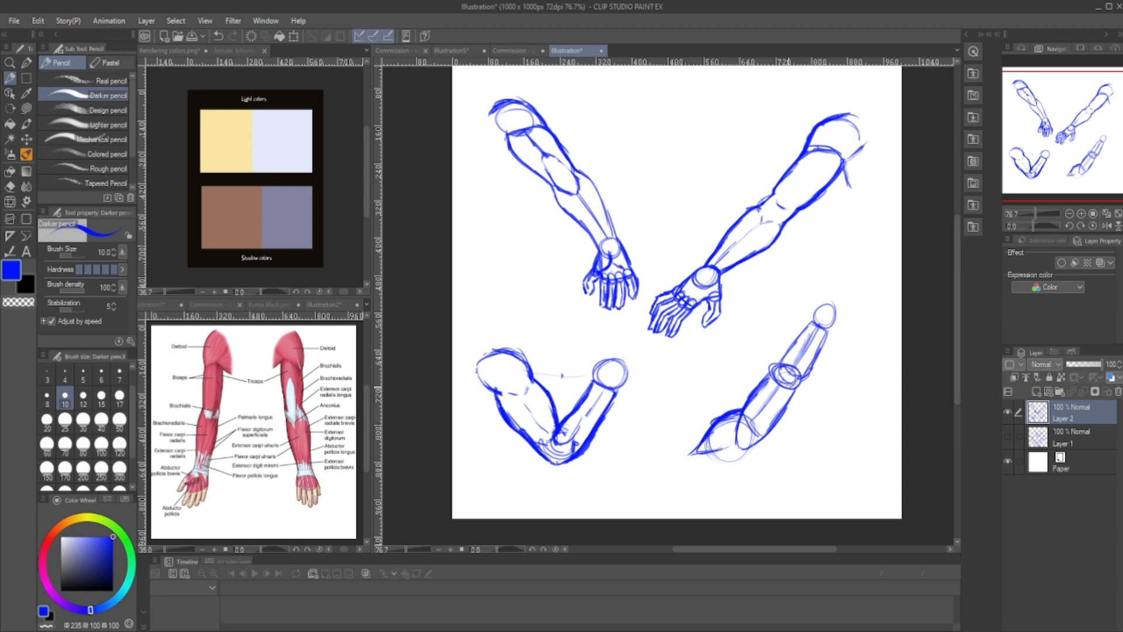
{"action": "left_click_drag", "start_coordinate": [756, 445], "coordinate": [744, 468]}
{"action": "mouse_move", "coordinate": [735, 426]}
{"action": "left_mouse_down"}
{"action": "mouse_move", "coordinate": [731, 440]}
{"action": "mouse_move", "coordinate": [701, 451]}
{"action": "left_mouse_up"}
- Redraw the lower-right arm's elbow ellipse and darken both forearm contours up to the wrist circle
{"action": "left_click_drag", "start_coordinate": [771, 374], "coordinate": [795, 389]}
{"action": "left_click_drag", "start_coordinate": [827, 331], "coordinate": [811, 368]}
{"action": "mouse_move", "coordinate": [810, 328]}
{"action": "left_mouse_down"}
{"action": "mouse_move", "coordinate": [776, 367]}
{"action": "mouse_move", "coordinate": [808, 378]}
{"action": "left_mouse_up"}
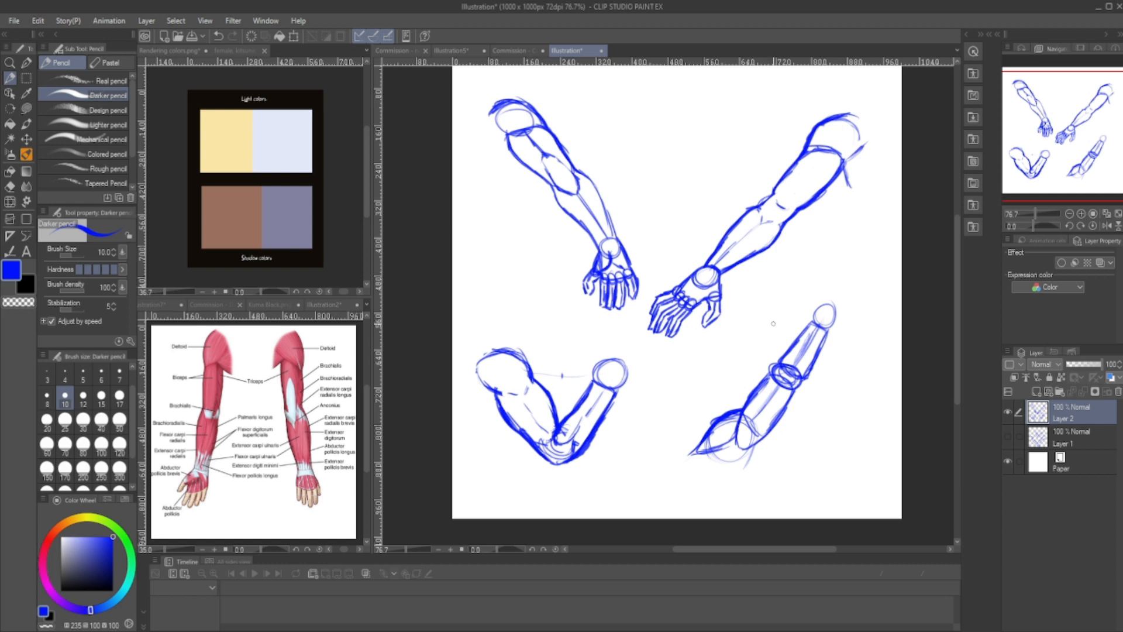
- Hide Layer 2 and add a new raster layer above it
{"action": "left_click", "coordinate": [1007, 411]}
{"action": "left_click", "coordinate": [1036, 392]}
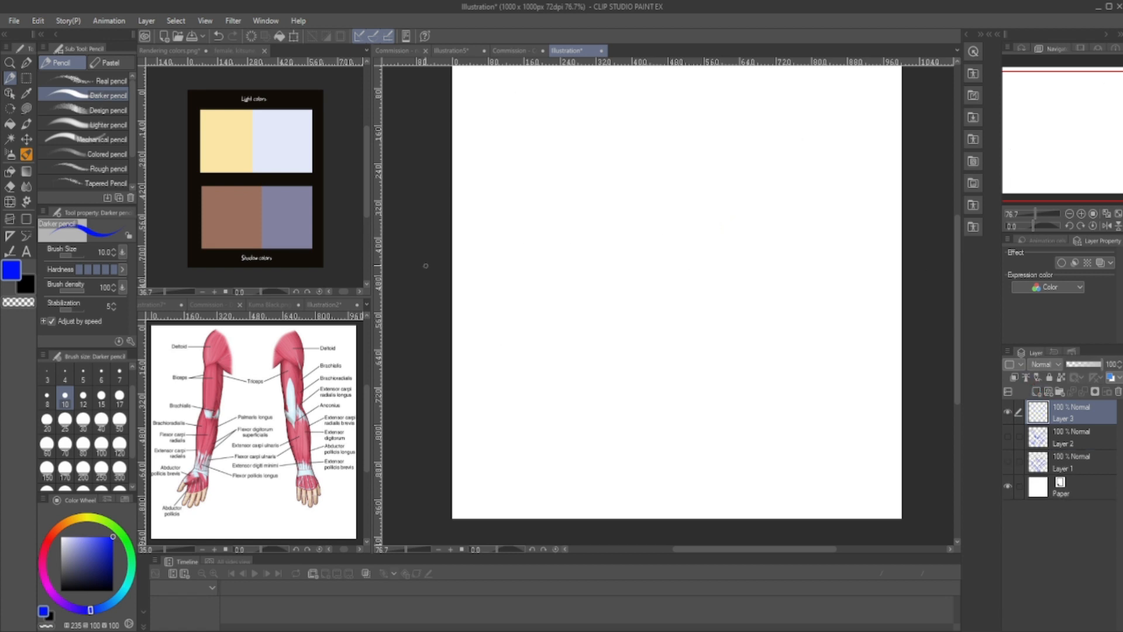
- Construct a diagonal arm on the new layer with shoulder, elbow, and wrist circles, an upper-arm cylinder, and a tapered forearm
{"action": "left_click_drag", "start_coordinate": [1031, 149], "coordinate": [1013, 120]}
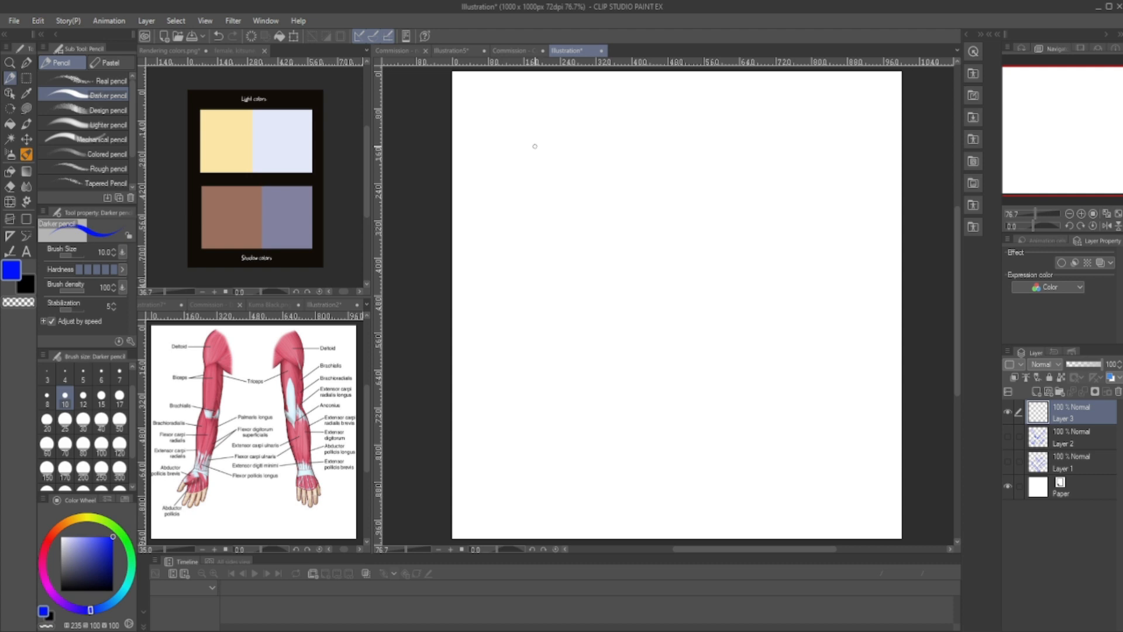
{"action": "mouse_move", "coordinate": [515, 126]}
{"action": "left_mouse_down"}
{"action": "mouse_move", "coordinate": [563, 136]}
{"action": "mouse_move", "coordinate": [527, 170]}
{"action": "mouse_move", "coordinate": [556, 173]}
{"action": "mouse_move", "coordinate": [614, 238]}
{"action": "left_mouse_up"}
{"action": "mouse_move", "coordinate": [572, 189]}
{"action": "left_mouse_down"}
{"action": "mouse_move", "coordinate": [616, 262]}
{"action": "mouse_move", "coordinate": [604, 256]}
{"action": "mouse_move", "coordinate": [648, 266]}
{"action": "mouse_move", "coordinate": [640, 260]}
{"action": "mouse_move", "coordinate": [701, 330]}
{"action": "left_mouse_up"}
{"action": "mouse_move", "coordinate": [650, 278]}
{"action": "left_mouse_down"}
{"action": "mouse_move", "coordinate": [722, 349]}
{"action": "mouse_move", "coordinate": [705, 356]}
{"action": "left_mouse_up"}
{"action": "mouse_move", "coordinate": [566, 155]}
{"action": "left_mouse_down"}
{"action": "mouse_move", "coordinate": [534, 182]}
{"action": "mouse_move", "coordinate": [580, 158]}
{"action": "mouse_move", "coordinate": [630, 230]}
{"action": "mouse_move", "coordinate": [624, 244]}
{"action": "mouse_move", "coordinate": [592, 244]}
{"action": "left_mouse_up"}
{"action": "mouse_move", "coordinate": [535, 178]}
{"action": "left_mouse_down"}
{"action": "mouse_move", "coordinate": [588, 247]}
{"action": "mouse_move", "coordinate": [622, 240]}
{"action": "mouse_move", "coordinate": [628, 219]}
{"action": "left_mouse_up"}
{"action": "mouse_move", "coordinate": [569, 149]}
{"action": "left_mouse_down"}
{"action": "mouse_move", "coordinate": [629, 228]}
{"action": "mouse_move", "coordinate": [633, 266]}
{"action": "mouse_move", "coordinate": [650, 251]}
{"action": "mouse_move", "coordinate": [621, 273]}
{"action": "mouse_move", "coordinate": [679, 273]}
{"action": "mouse_move", "coordinate": [707, 321]}
{"action": "left_mouse_up"}
{"action": "left_click_drag", "start_coordinate": [622, 273], "coordinate": [687, 326]}
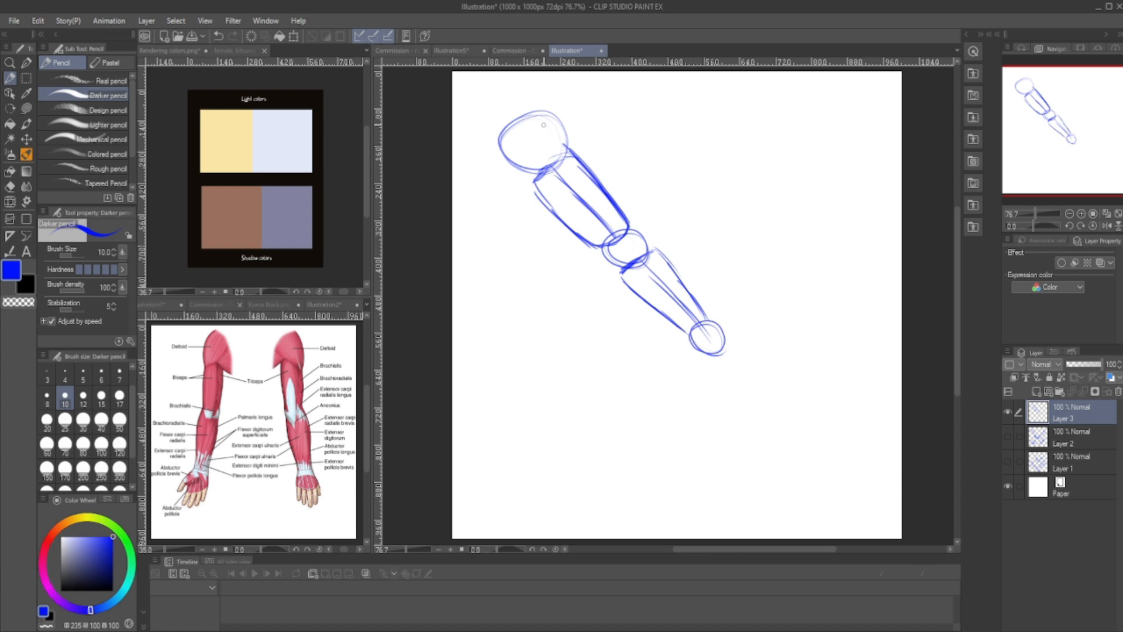
- Draw the deltoid cap over the new arm's shoulder circle and continue its curve into the darkened upper-arm outline
{"action": "mouse_move", "coordinate": [506, 115]}
{"action": "left_mouse_down"}
{"action": "mouse_move", "coordinate": [557, 121]}
{"action": "mouse_move", "coordinate": [570, 146]}
{"action": "left_mouse_up"}
{"action": "mouse_move", "coordinate": [535, 114]}
{"action": "left_mouse_down"}
{"action": "mouse_move", "coordinate": [553, 130]}
{"action": "mouse_move", "coordinate": [494, 121]}
{"action": "left_mouse_up"}
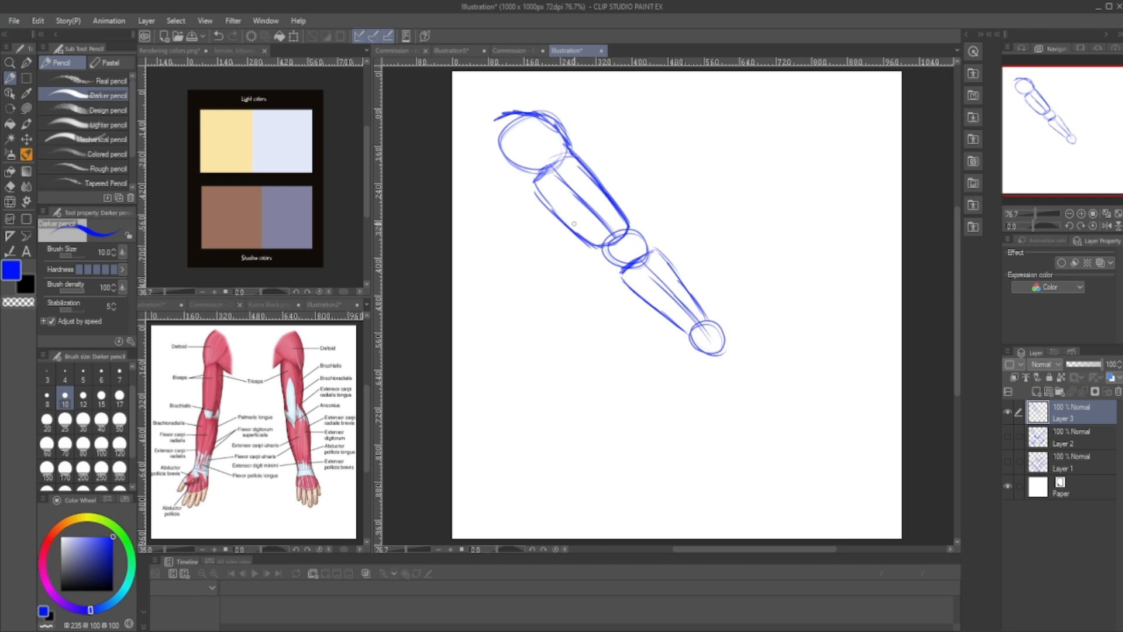
{"action": "left_click_drag", "start_coordinate": [558, 133], "coordinate": [575, 158]}
{"action": "mouse_move", "coordinate": [574, 158]}
{"action": "left_mouse_down"}
{"action": "mouse_move", "coordinate": [569, 141]}
{"action": "mouse_move", "coordinate": [571, 153]}
{"action": "mouse_move", "coordinate": [552, 133]}
{"action": "mouse_move", "coordinate": [574, 155]}
{"action": "mouse_move", "coordinate": [559, 138]}
{"action": "mouse_move", "coordinate": [572, 155]}
{"action": "mouse_move", "coordinate": [542, 157]}
{"action": "mouse_move", "coordinate": [546, 204]}
{"action": "left_mouse_up"}
{"action": "mouse_move", "coordinate": [495, 119]}
{"action": "left_mouse_down"}
{"action": "mouse_move", "coordinate": [530, 113]}
{"action": "mouse_move", "coordinate": [573, 149]}
{"action": "mouse_move", "coordinate": [546, 152]}
{"action": "mouse_move", "coordinate": [608, 195]}
{"action": "left_mouse_up"}
{"action": "left_click_drag", "start_coordinate": [574, 161], "coordinate": [604, 195]}
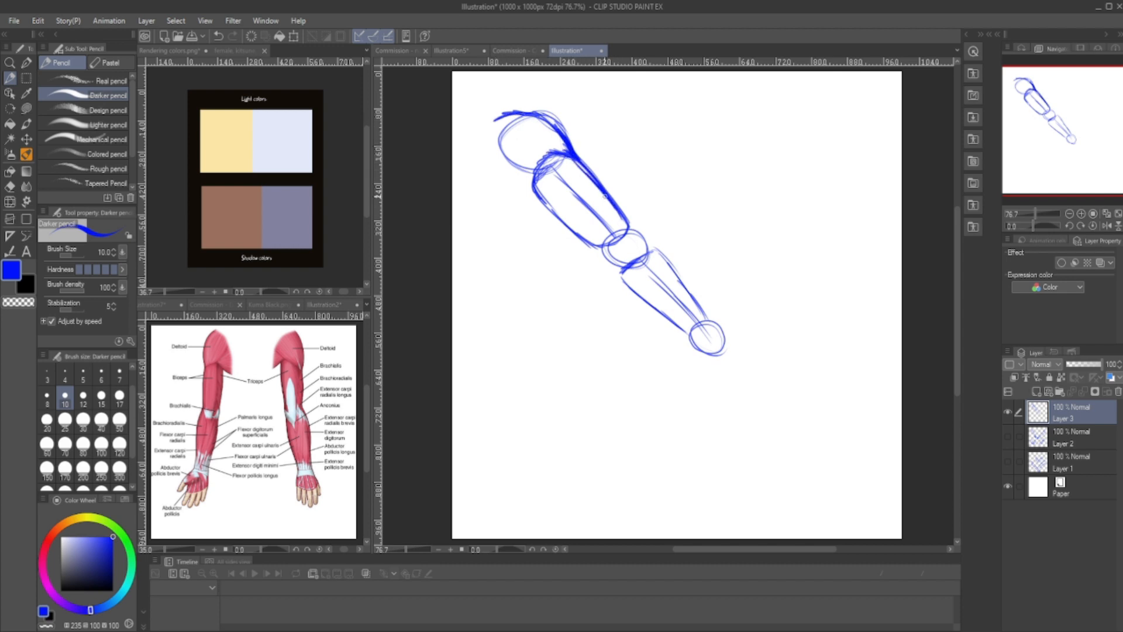
- Erase the excess strokes at the top of the biceps, reinforce the shoulder line, and add an armpit line beside the upper arm
{"action": "mouse_move", "coordinate": [545, 162]}
{"action": "left_mouse_down"}
{"action": "mouse_move", "coordinate": [530, 188]}
{"action": "mouse_move", "coordinate": [559, 155]}
{"action": "mouse_move", "coordinate": [533, 175]}
{"action": "left_mouse_up"}
{"action": "key", "text": "e"}
{"action": "key", "text": "p"}
{"action": "left_click_drag", "start_coordinate": [494, 121], "coordinate": [553, 124]}
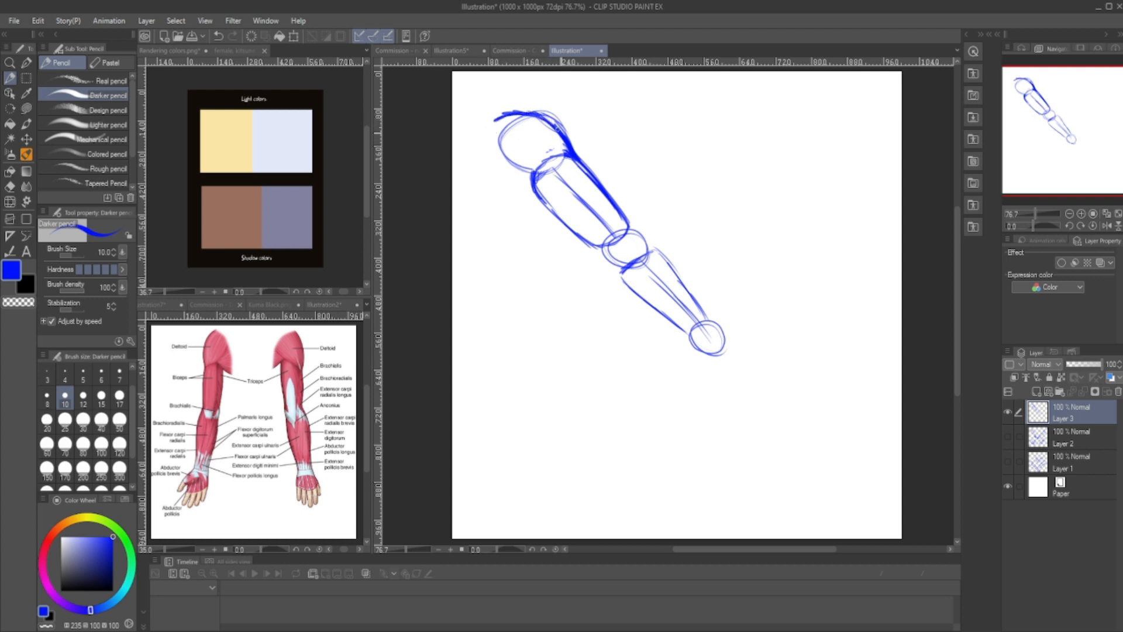
{"action": "mouse_move", "coordinate": [491, 148]}
{"action": "left_mouse_down"}
{"action": "mouse_move", "coordinate": [582, 243]}
{"action": "mouse_move", "coordinate": [609, 246]}
{"action": "left_mouse_up"}
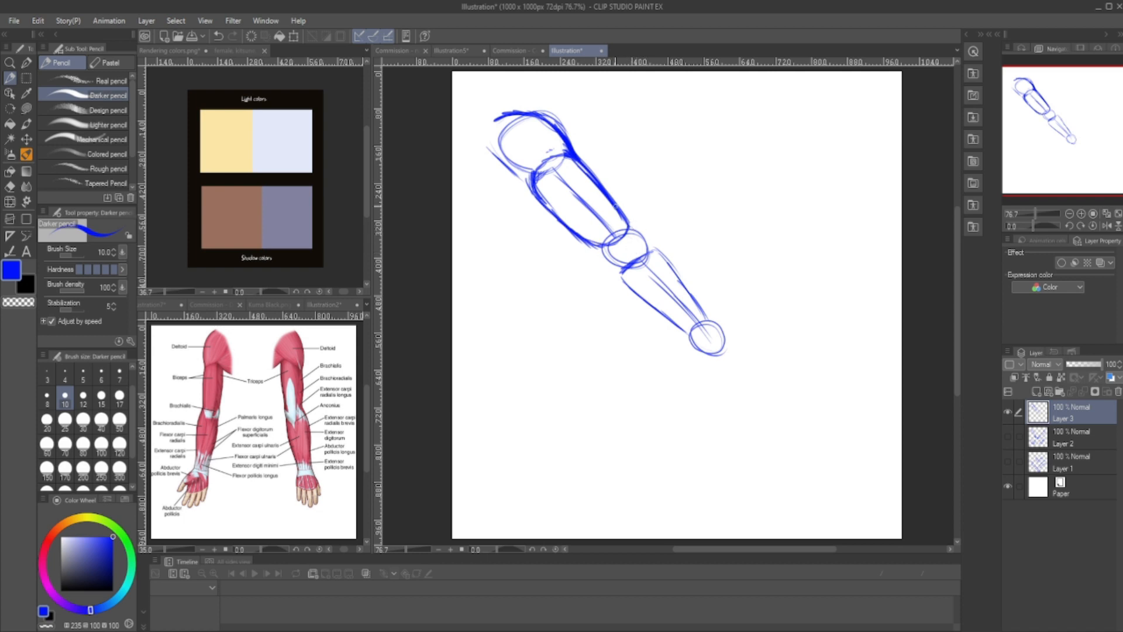
- Connect the upper arm to the forearm with curved outer contours and add crease lines inside the elbow
{"action": "mouse_move", "coordinate": [632, 227]}
{"action": "left_mouse_down"}
{"action": "mouse_move", "coordinate": [648, 249]}
{"action": "mouse_move", "coordinate": [609, 261]}
{"action": "mouse_move", "coordinate": [614, 271]}
{"action": "mouse_move", "coordinate": [652, 248]}
{"action": "mouse_move", "coordinate": [679, 283]}
{"action": "left_mouse_up"}
{"action": "left_click_drag", "start_coordinate": [612, 263], "coordinate": [633, 292]}
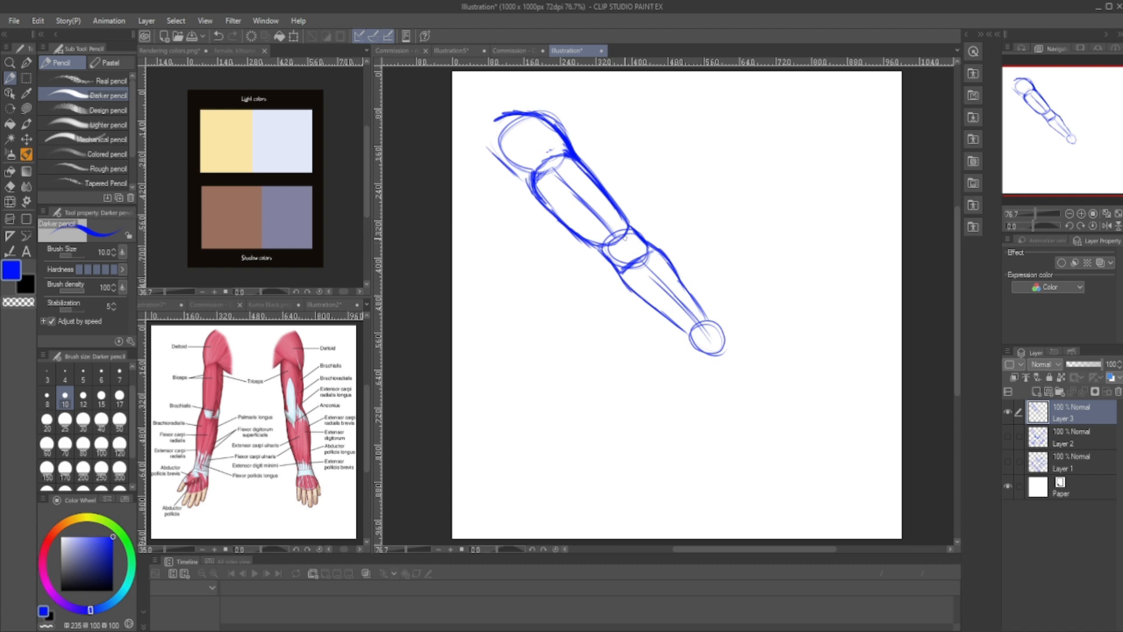
{"action": "mouse_move", "coordinate": [626, 242]}
{"action": "left_mouse_down"}
{"action": "mouse_move", "coordinate": [615, 248]}
{"action": "mouse_move", "coordinate": [628, 236]}
{"action": "left_mouse_up"}
{"action": "mouse_move", "coordinate": [633, 262]}
{"action": "left_mouse_down"}
{"action": "mouse_move", "coordinate": [642, 247]}
{"action": "mouse_move", "coordinate": [636, 260]}
{"action": "mouse_move", "coordinate": [654, 280]}
{"action": "left_mouse_up"}
- Sketch an angular palm block extending from the new arm's wrist circle
{"action": "mouse_move", "coordinate": [710, 323]}
{"action": "left_mouse_down"}
{"action": "mouse_move", "coordinate": [718, 346]}
{"action": "mouse_move", "coordinate": [701, 307]}
{"action": "mouse_move", "coordinate": [714, 327]}
{"action": "mouse_move", "coordinate": [684, 331]}
{"action": "mouse_move", "coordinate": [684, 373]}
{"action": "left_mouse_up"}
{"action": "mouse_move", "coordinate": [722, 332]}
{"action": "left_mouse_down"}
{"action": "mouse_move", "coordinate": [750, 369]}
{"action": "mouse_move", "coordinate": [721, 384]}
{"action": "mouse_move", "coordinate": [695, 376]}
{"action": "mouse_move", "coordinate": [723, 385]}
{"action": "left_mouse_up"}
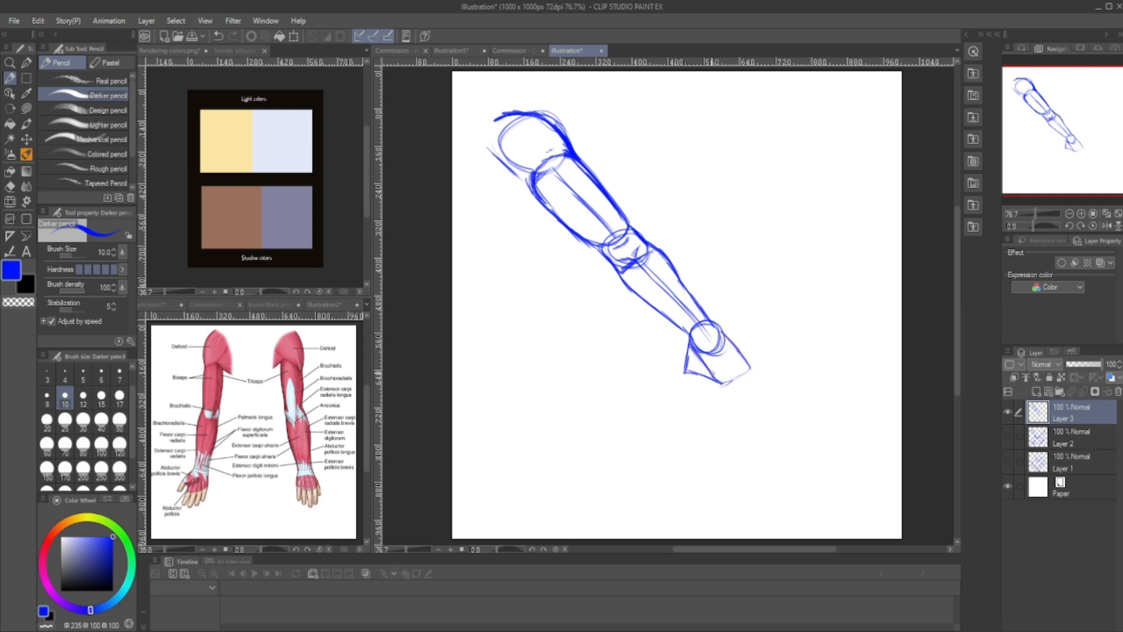